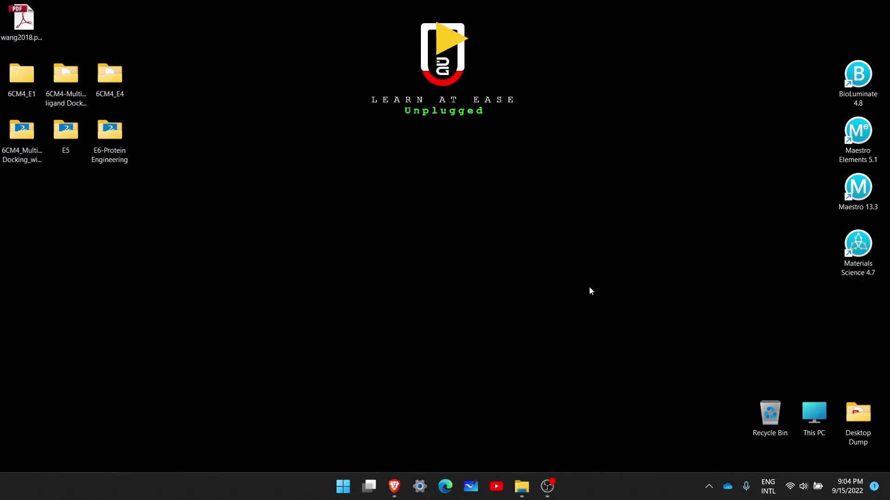
Step: Launch Chimera 1.16, reposition its window on the desktop, and show the start view with scenes, named selections and recent data sources
{"action": "left_click", "coordinate": [343, 486]}
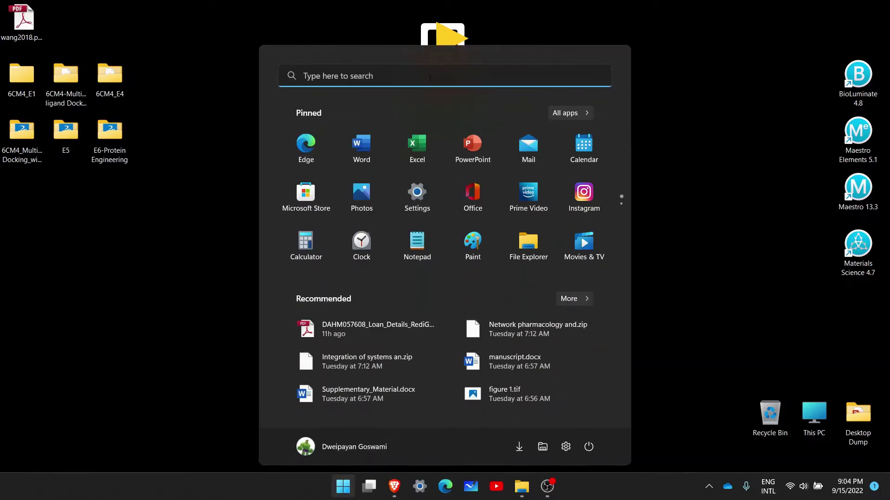
{"action": "left_click", "coordinate": [430, 78]}
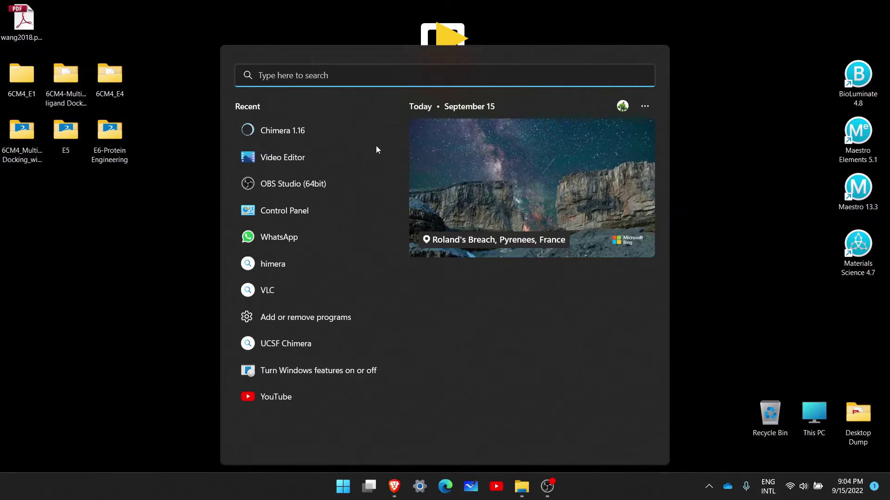
{"action": "left_click", "coordinate": [345, 136]}
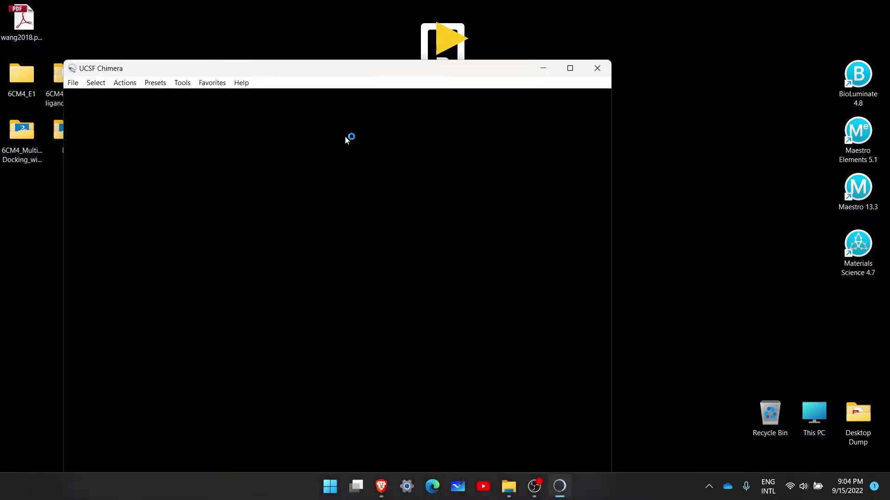
{"action": "left_click_drag", "start_coordinate": [356, 74], "coordinate": [431, 36]}
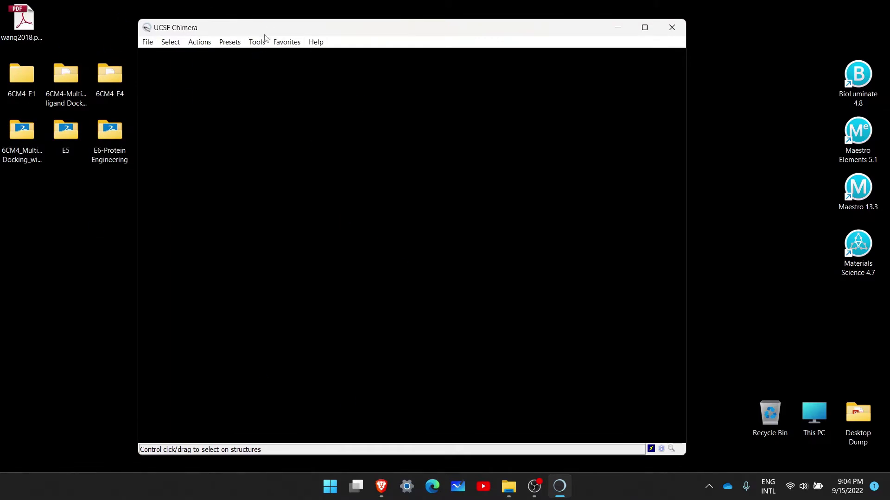
{"action": "left_click_drag", "start_coordinate": [236, 29], "coordinate": [244, 29]}
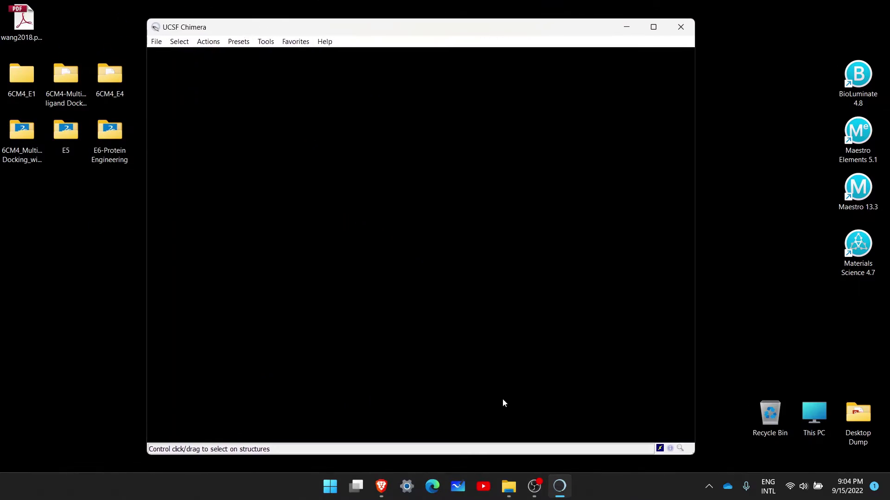
{"action": "left_click", "coordinate": [660, 449]}
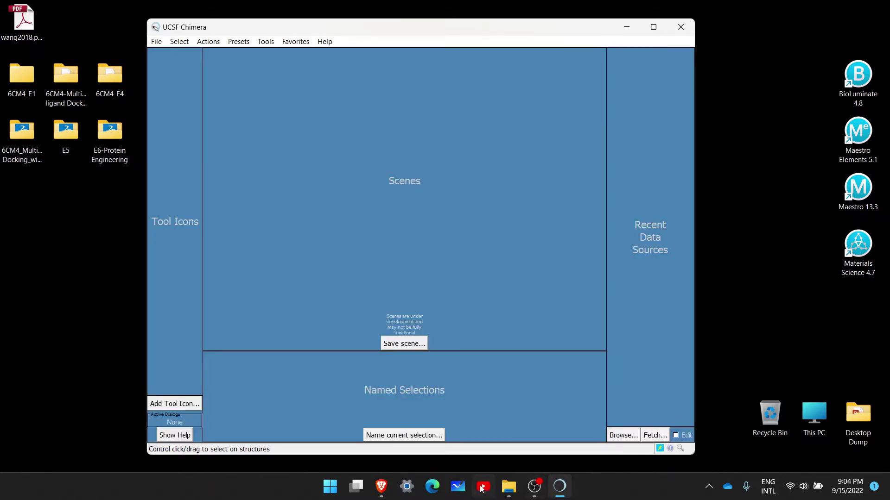
Step: Look up the PDB ID of the D2 dopamine receptor entry on the RCSB PDB page in the browser
{"action": "left_click", "coordinate": [383, 488]}
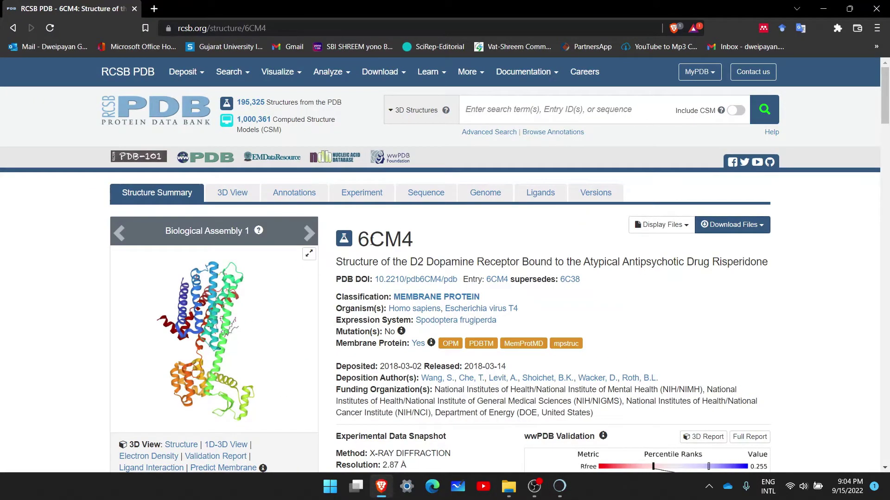
{"action": "left_click_drag", "start_coordinate": [360, 240], "coordinate": [415, 241]}
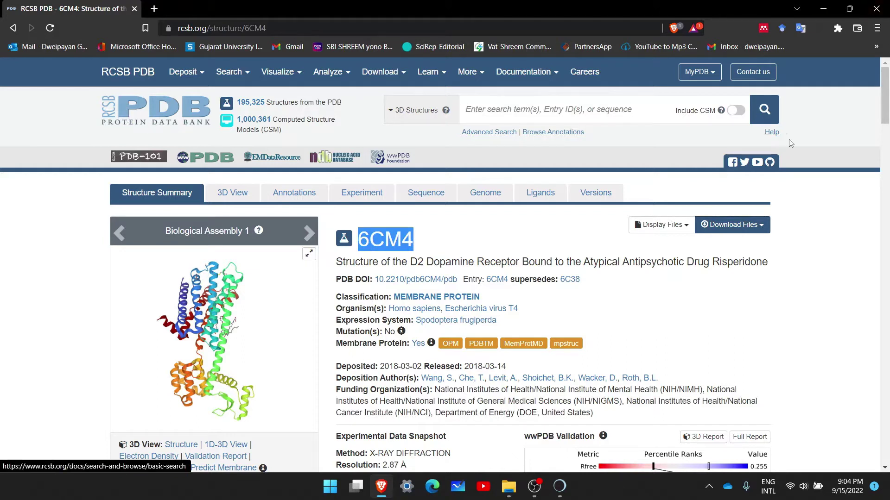
{"action": "left_click", "coordinate": [823, 10]}
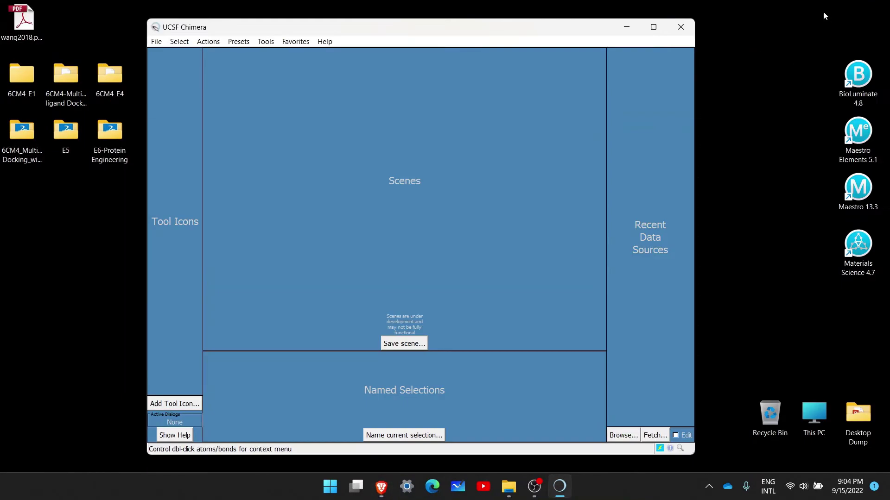
Step: Open the structure fetch dialog and copy the ID 6CM4 from the RCSB PDB page in the browser
{"action": "left_click", "coordinate": [657, 437]}
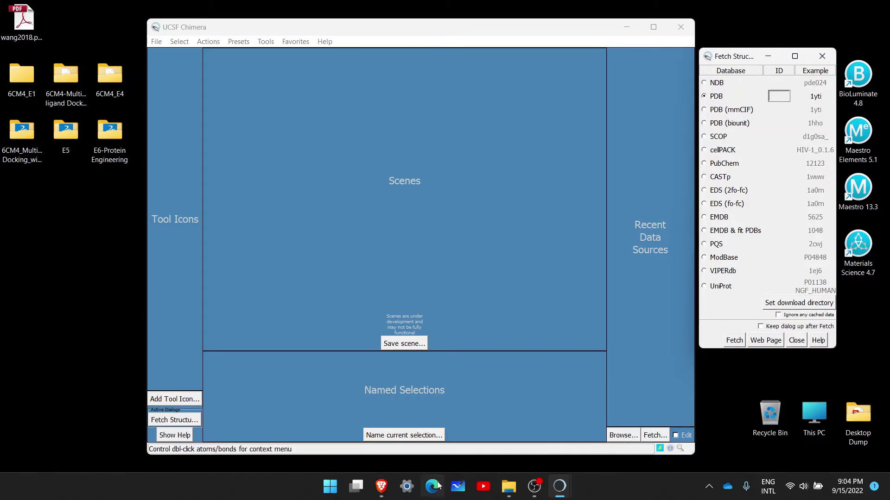
{"action": "left_click", "coordinate": [381, 487]}
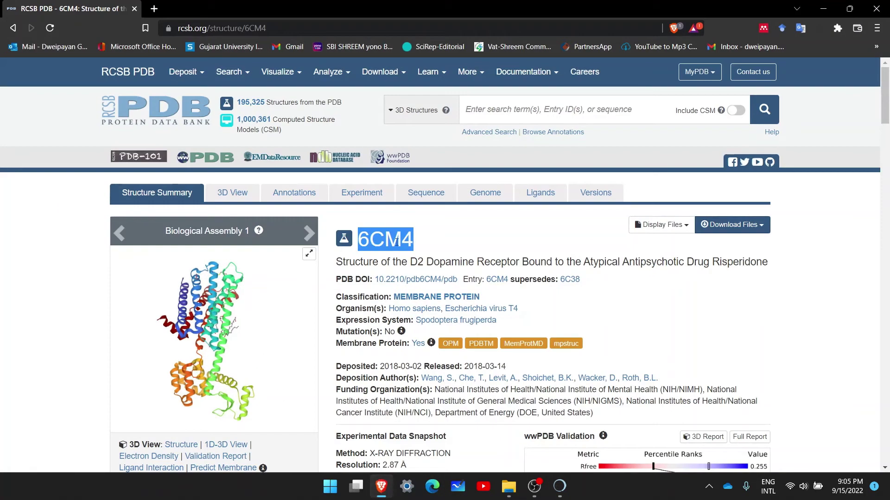
{"action": "left_click", "coordinate": [427, 238]}
{"action": "left_click_drag", "start_coordinate": [360, 241], "coordinate": [419, 242]}
{"action": "left_click", "coordinate": [409, 245]}
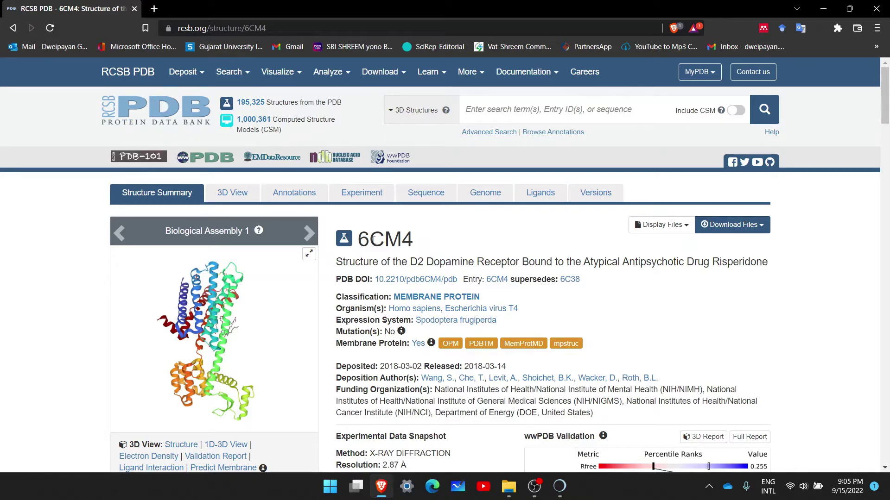
{"action": "left_click_drag", "start_coordinate": [358, 241], "coordinate": [413, 237]}
{"action": "key", "text": "ctrl+c"}
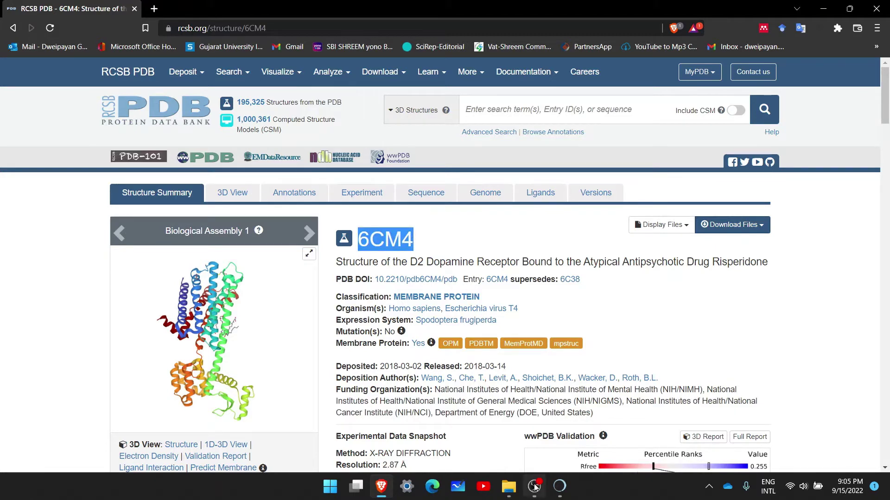
Step: Back in Chimera, fetch structure 6CM4 from the PDB database
{"action": "mouse_move", "coordinate": [563, 488]}
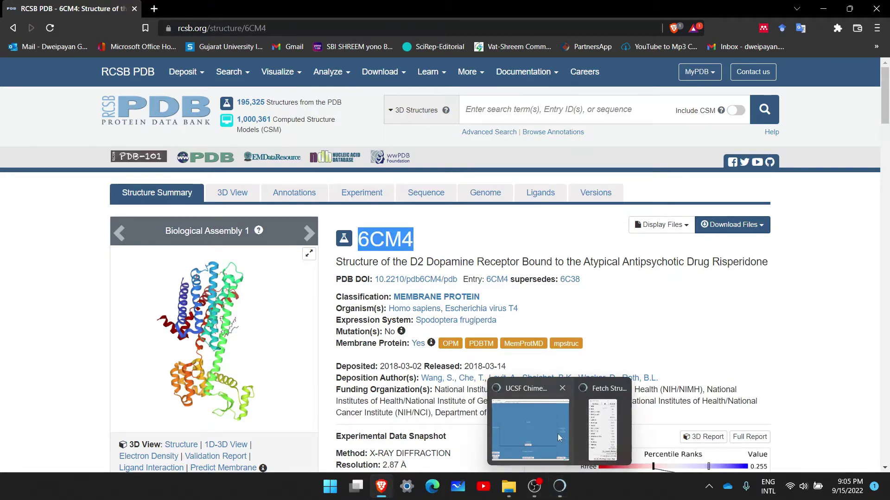
{"action": "left_click", "coordinate": [823, 9]}
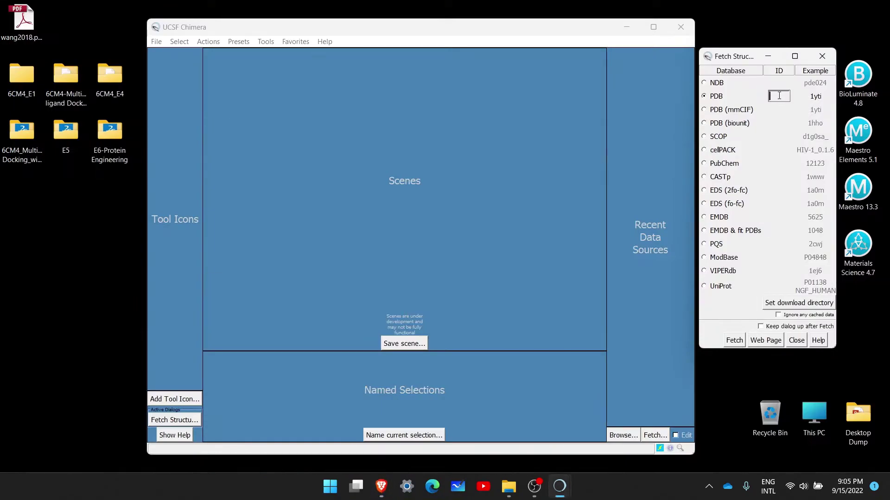
{"action": "key", "text": "ctrl+v"}
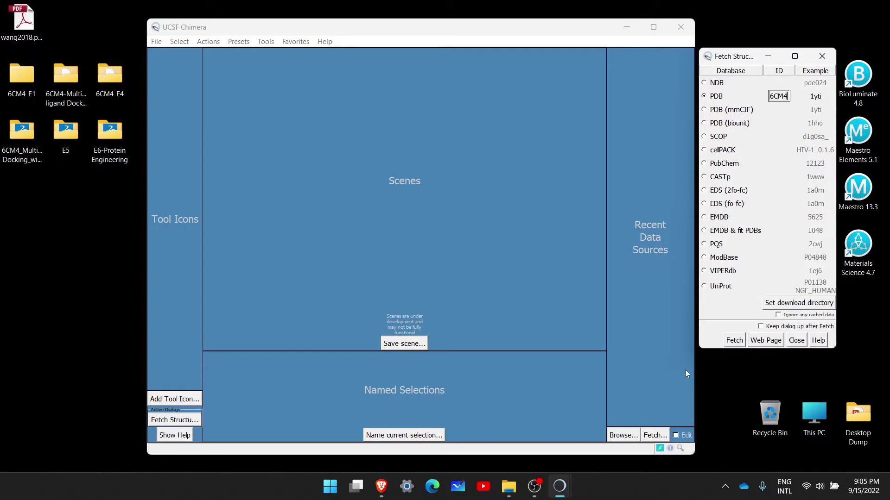
{"action": "left_click", "coordinate": [735, 343]}
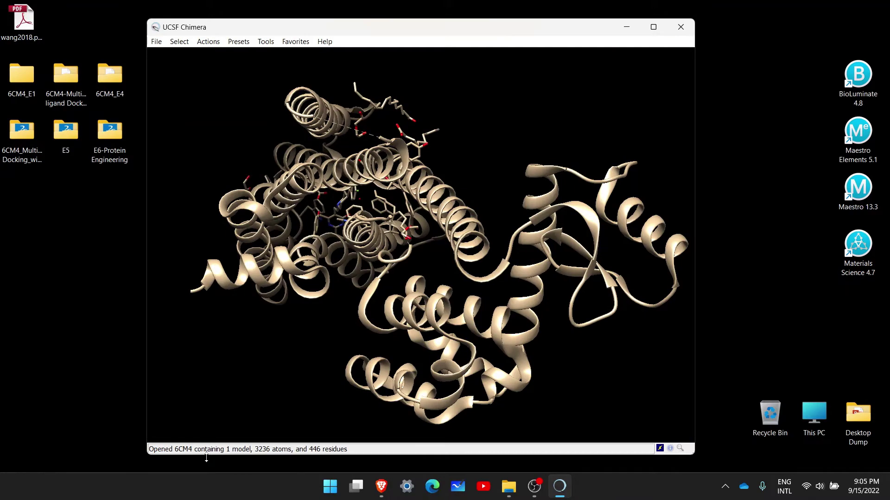
{"action": "left_click_drag", "start_coordinate": [400, 128], "coordinate": [356, 200]}
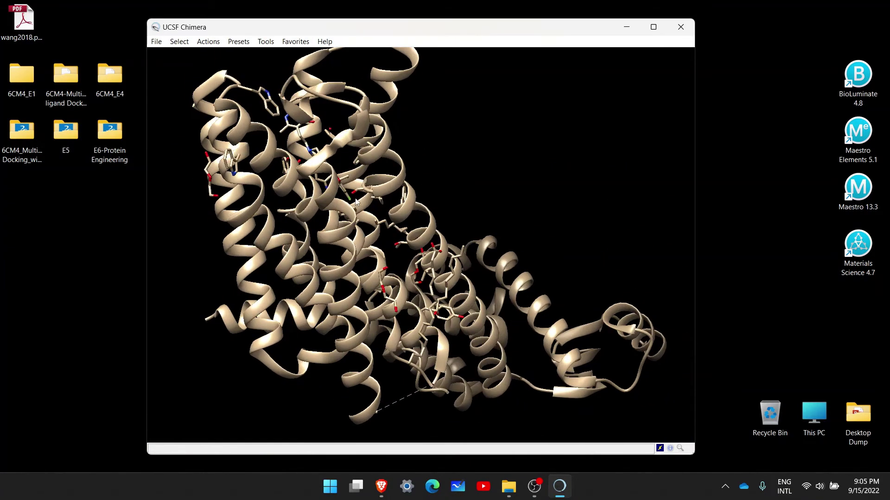
{"action": "left_click_drag", "start_coordinate": [350, 171], "coordinate": [280, 160]}
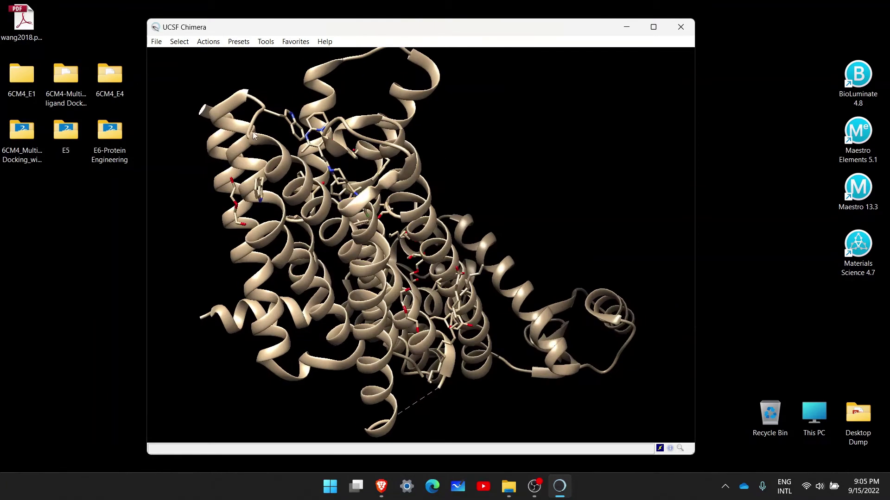
{"action": "left_click_drag", "start_coordinate": [344, 164], "coordinate": [368, 192]}
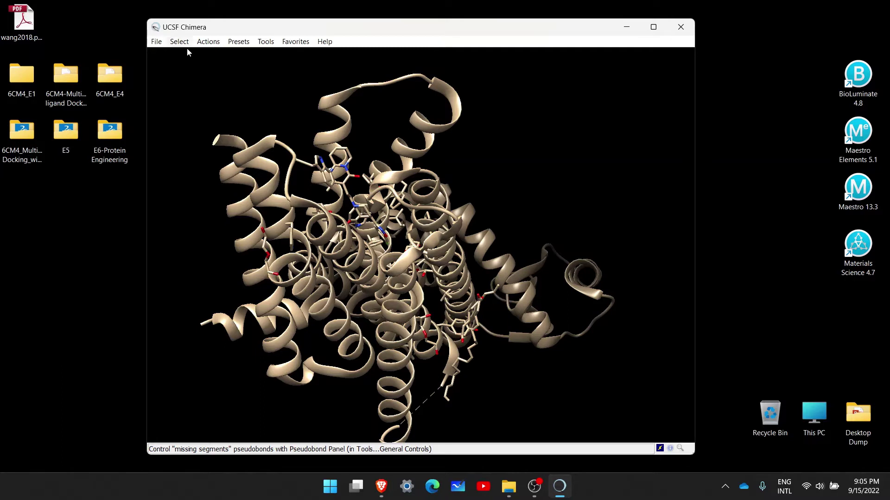
{"action": "left_click", "coordinate": [156, 42]}
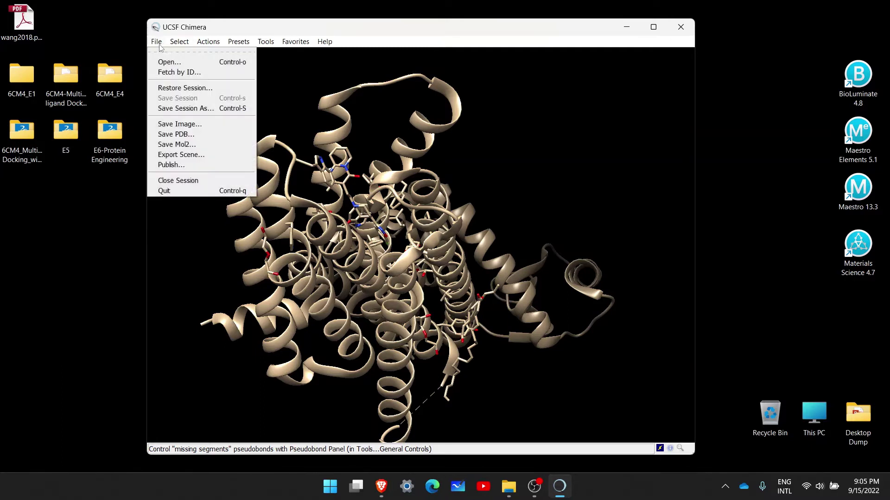
{"action": "left_click", "coordinate": [192, 138]}
{"action": "left_click_drag", "start_coordinate": [674, 92], "coordinate": [491, 75]}
{"action": "left_click_drag", "start_coordinate": [552, 264], "coordinate": [466, 267]}
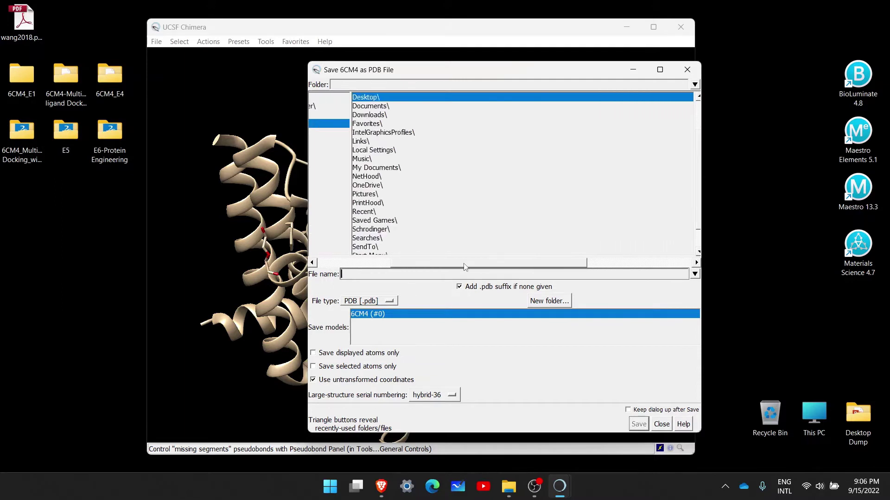
{"action": "double_click", "coordinate": [372, 97]}
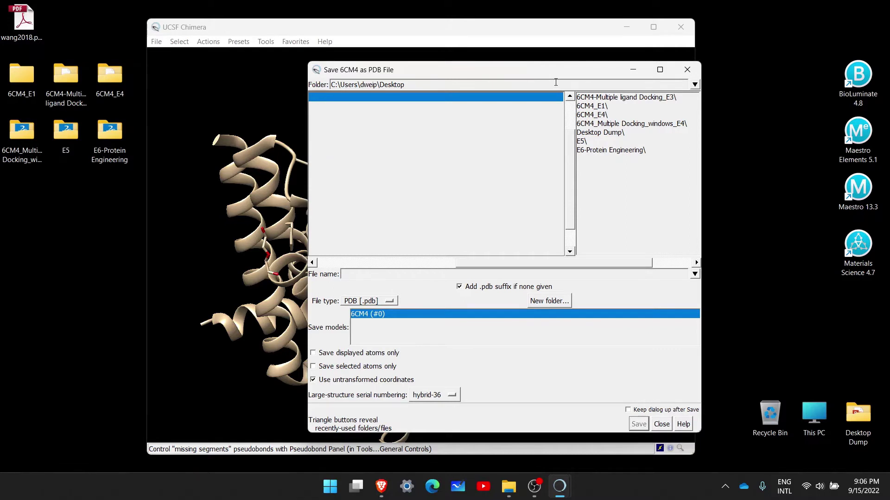
{"action": "left_click_drag", "start_coordinate": [561, 72], "coordinate": [571, 40]}
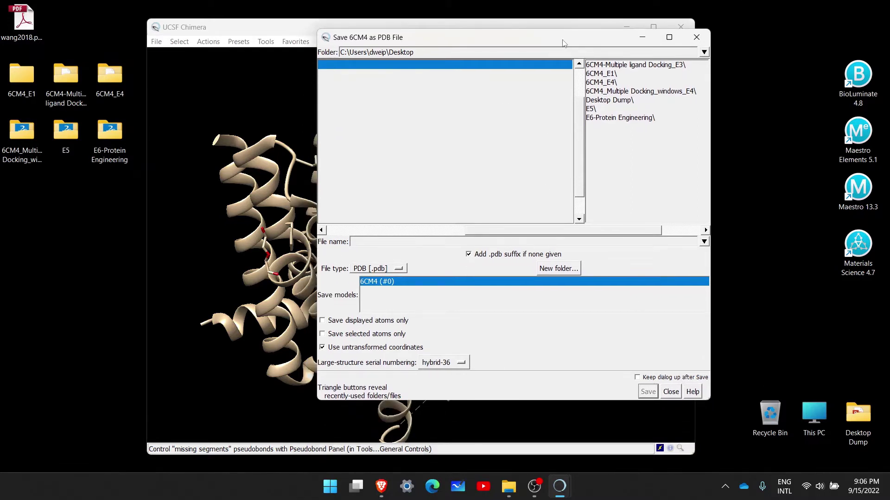
{"action": "left_click_drag", "start_coordinate": [563, 43], "coordinate": [554, 61]}
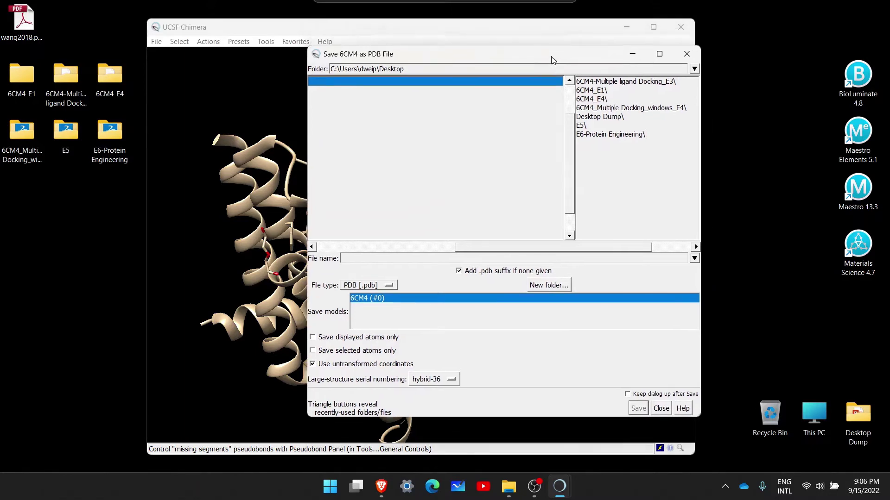
{"action": "left_click", "coordinate": [687, 56]}
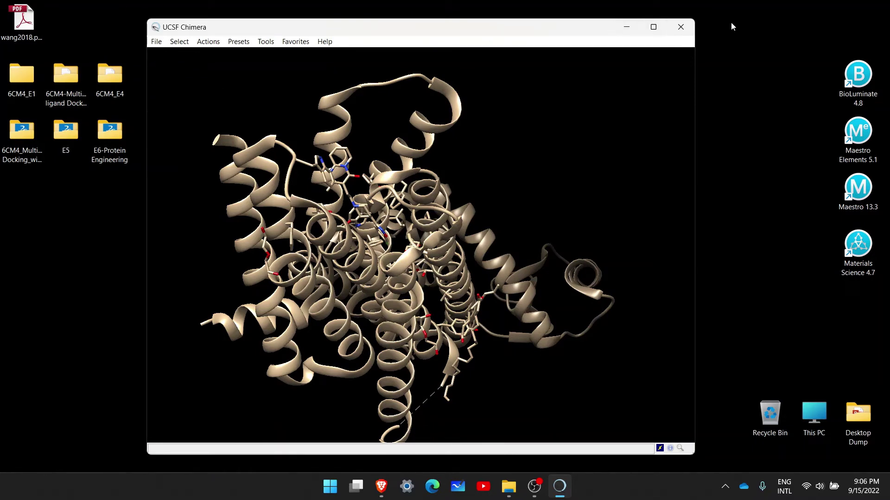
Step: Close the current session containing the 6CM4 structure
{"action": "left_click", "coordinate": [156, 42]}
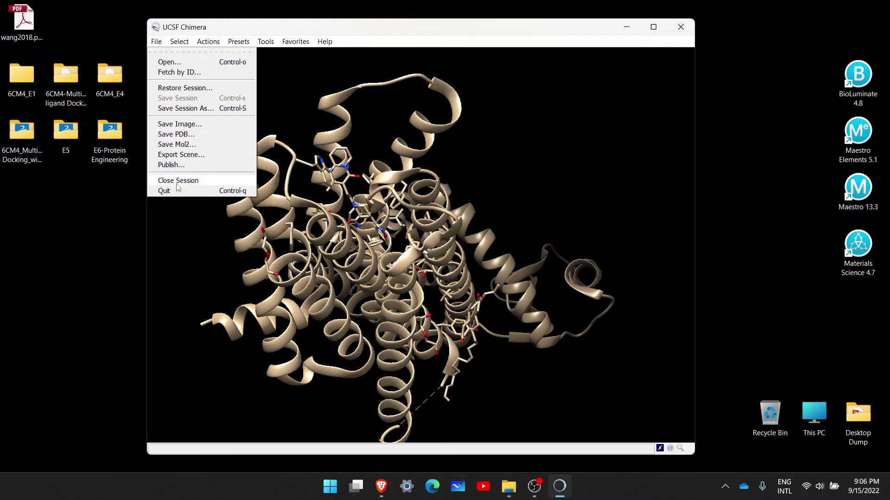
{"action": "left_click", "coordinate": [183, 183]}
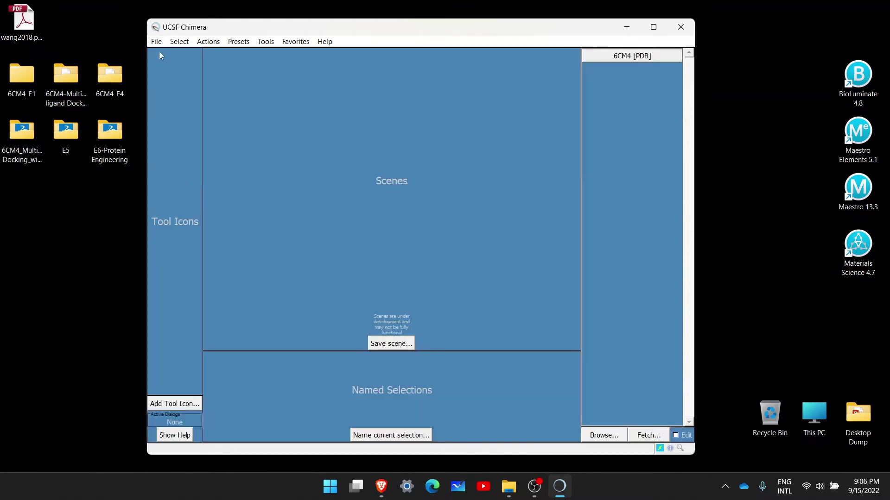
{"action": "left_click", "coordinate": [157, 42]}
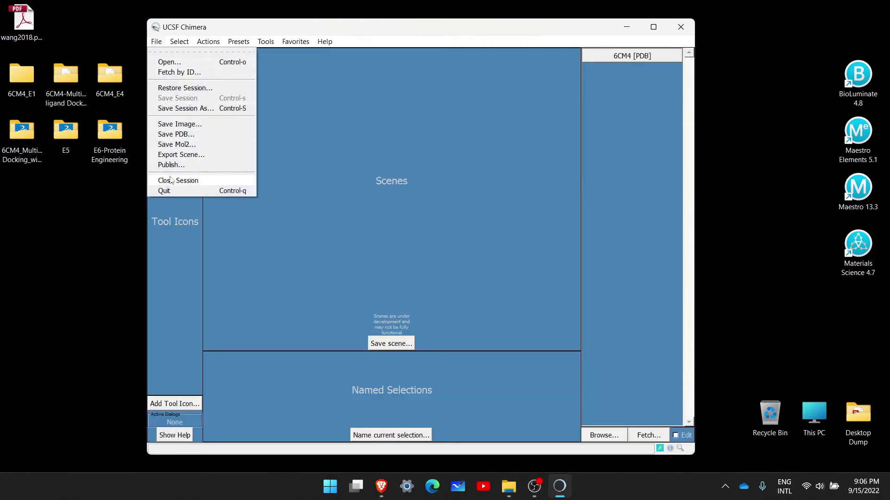
{"action": "left_click", "coordinate": [334, 124]}
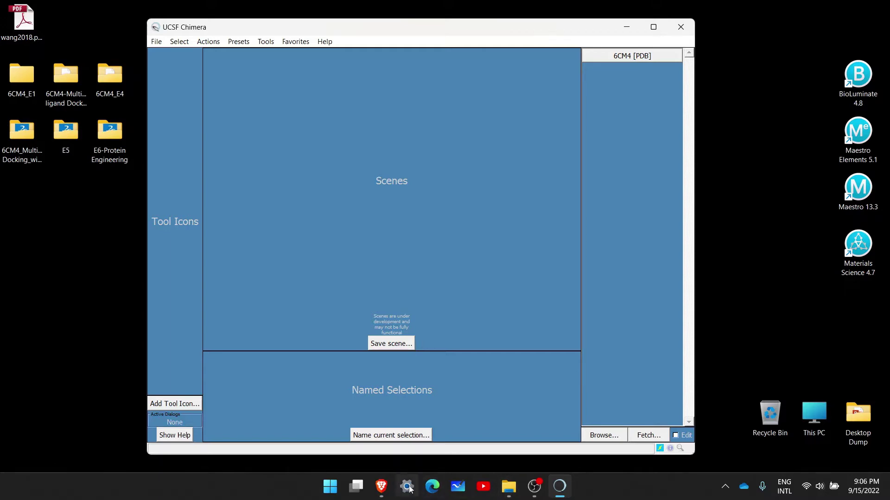
Step: Switch to the browser and open the PubChem website in a new tab
{"action": "left_click", "coordinate": [386, 494]}
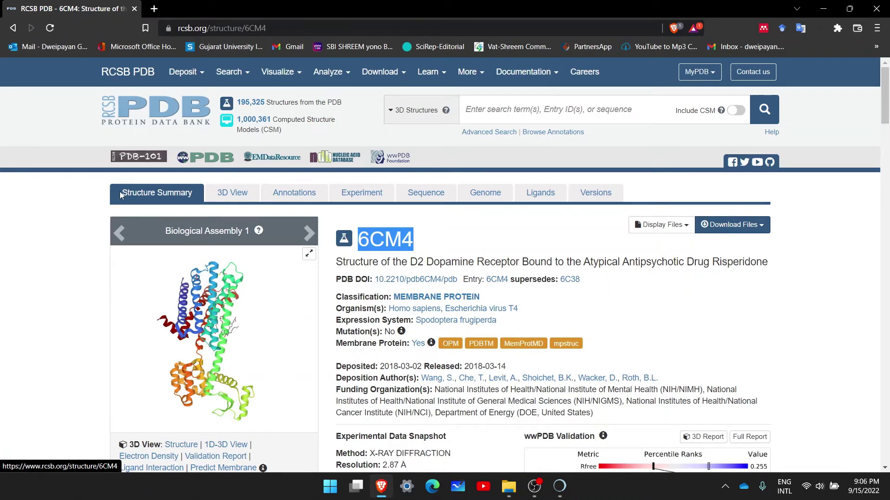
{"action": "left_click", "coordinate": [155, 9]}
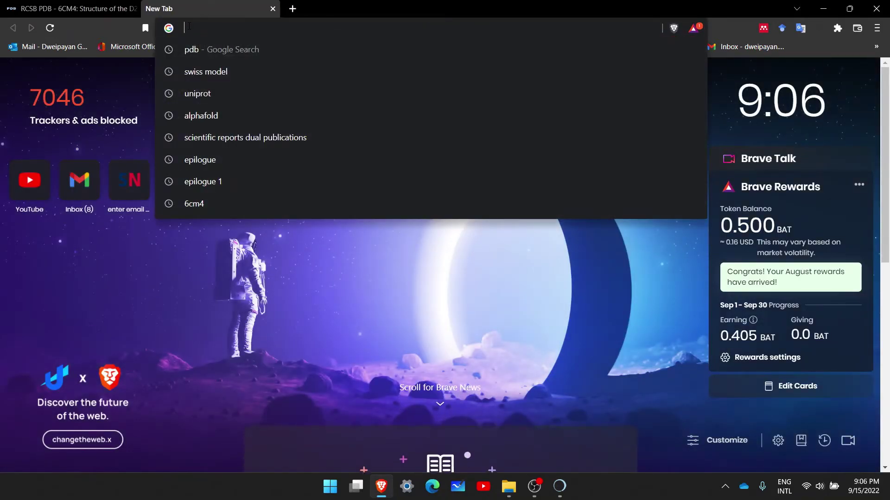
{"action": "type", "text": "Pubchem"}
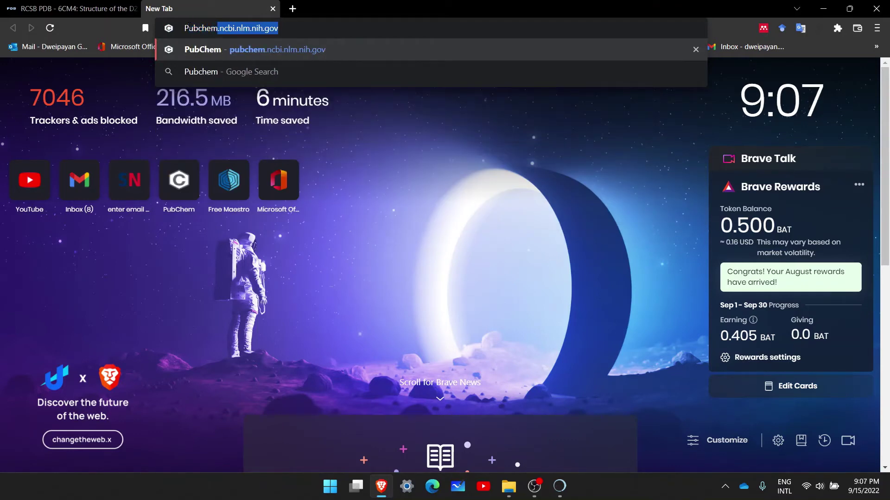
{"action": "key", "text": "Return"}
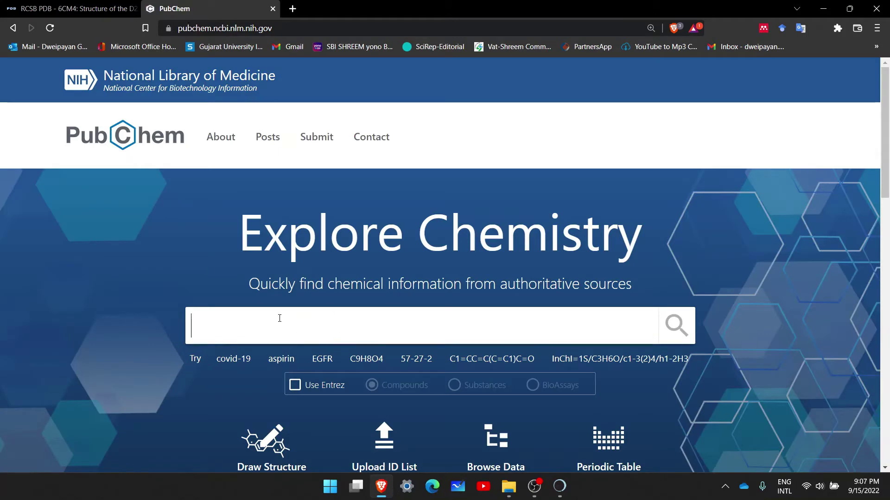
Step: Search PubChem for "Resperidone" and open the Risperidone compound page from the results
{"action": "type", "text": "Re"}
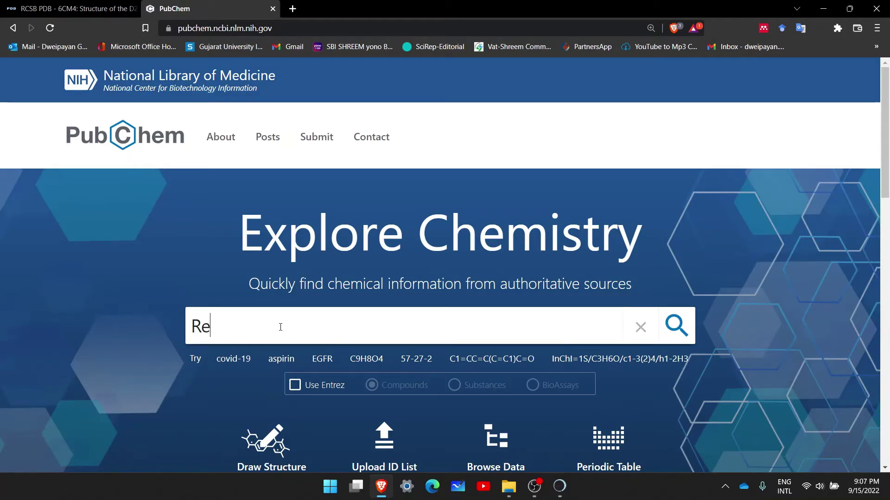
{"action": "type", "text": "speridone"}
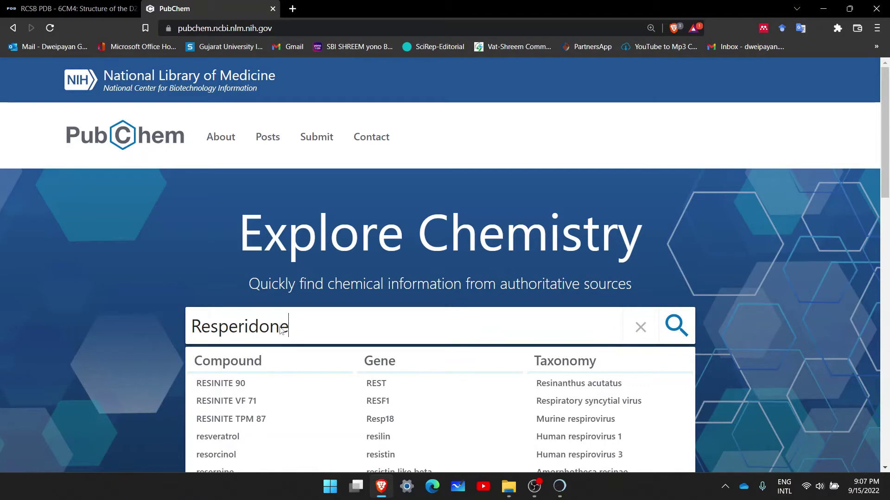
{"action": "key", "text": "Return"}
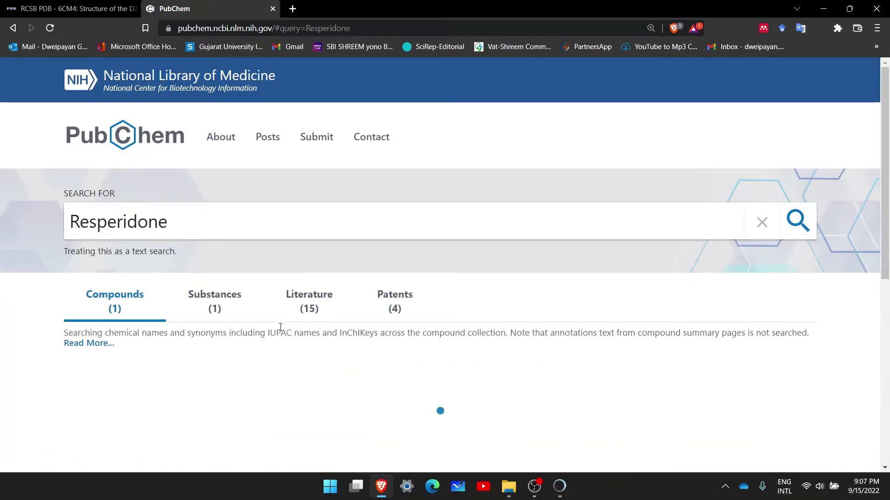
{"action": "scroll", "coordinate": [287, 290], "scroll_direction": "down", "scroll_amount": 1}
{"action": "scroll", "coordinate": [287, 290], "scroll_direction": "down", "scroll_amount": 1}
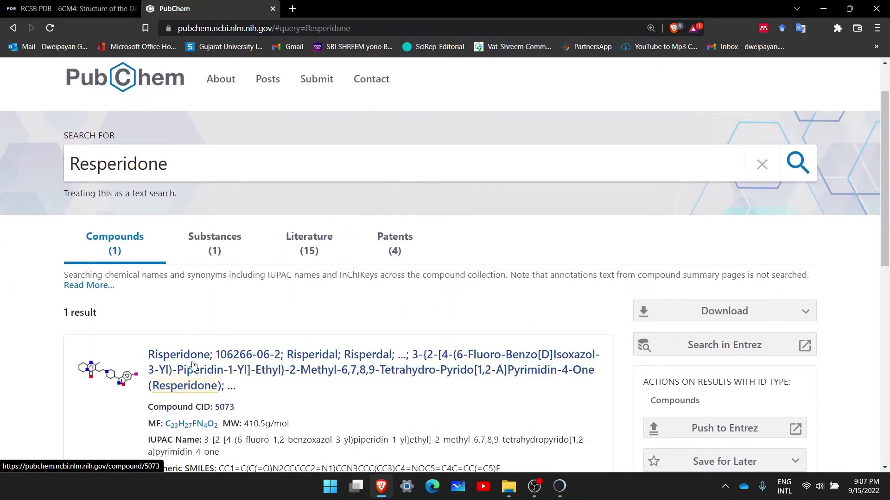
{"action": "left_click", "coordinate": [193, 365]}
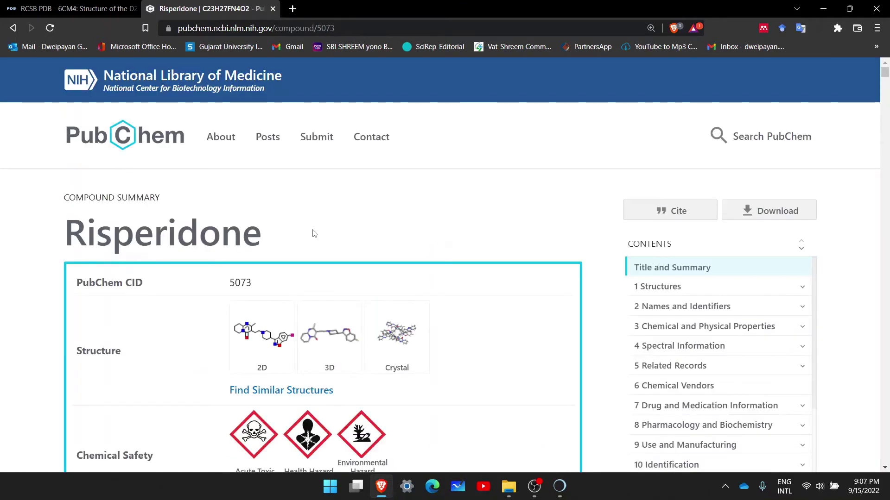
Step: Review the download options offered for the Risperidone structure, including the 3D conformer formats, and close them without saving
{"action": "scroll", "coordinate": [315, 234], "scroll_direction": "down", "scroll_amount": 1}
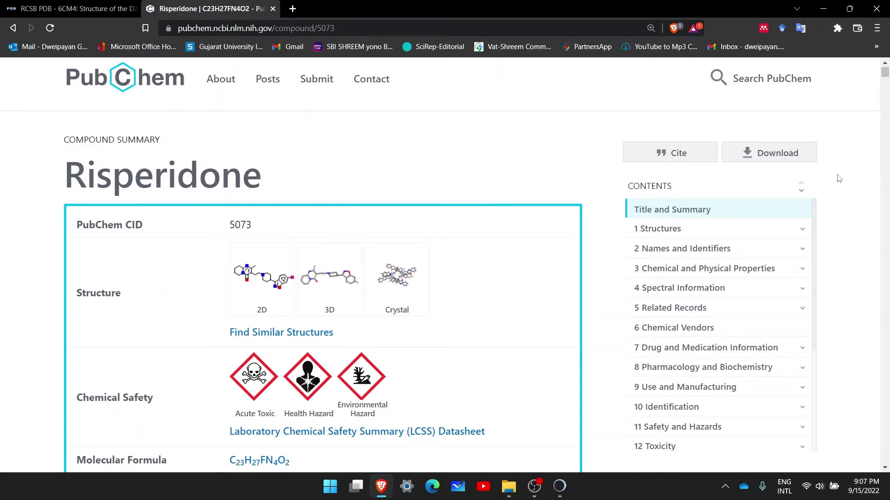
{"action": "left_click", "coordinate": [748, 153]}
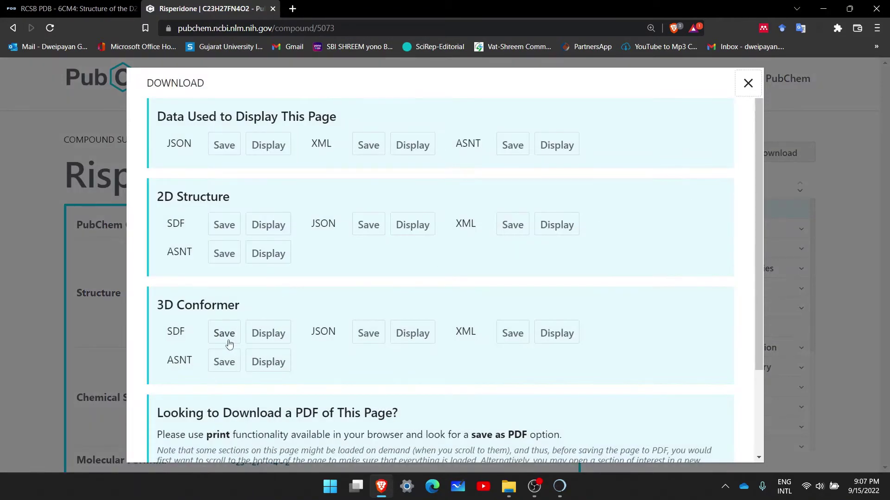
{"action": "left_click", "coordinate": [747, 84]}
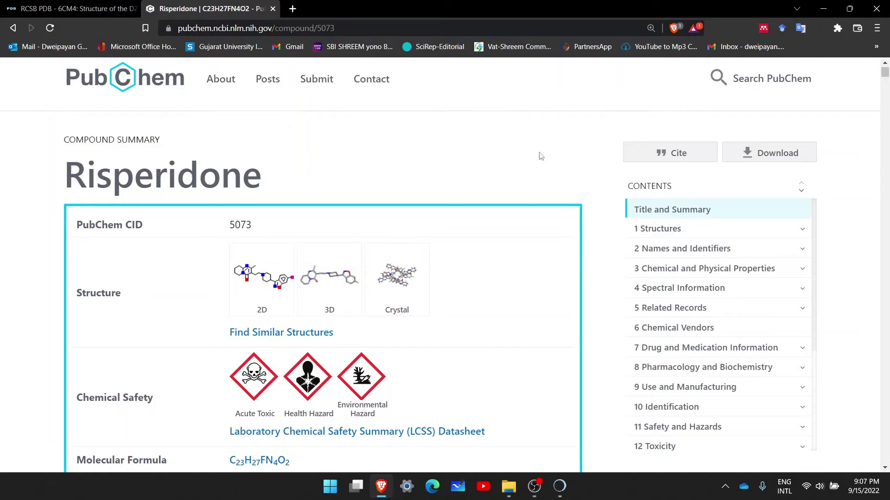
{"action": "scroll", "coordinate": [855, 158], "scroll_direction": "down", "scroll_amount": 1}
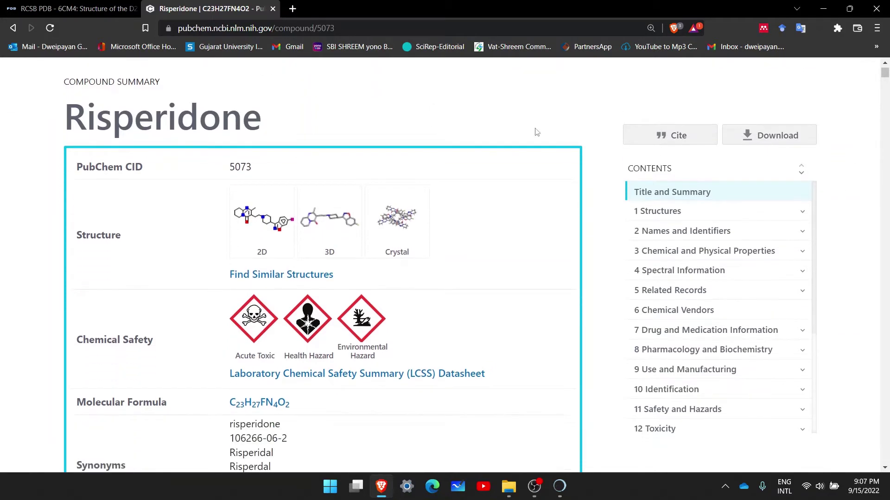
{"action": "scroll", "coordinate": [417, 209], "scroll_direction": "up", "scroll_amount": 2}
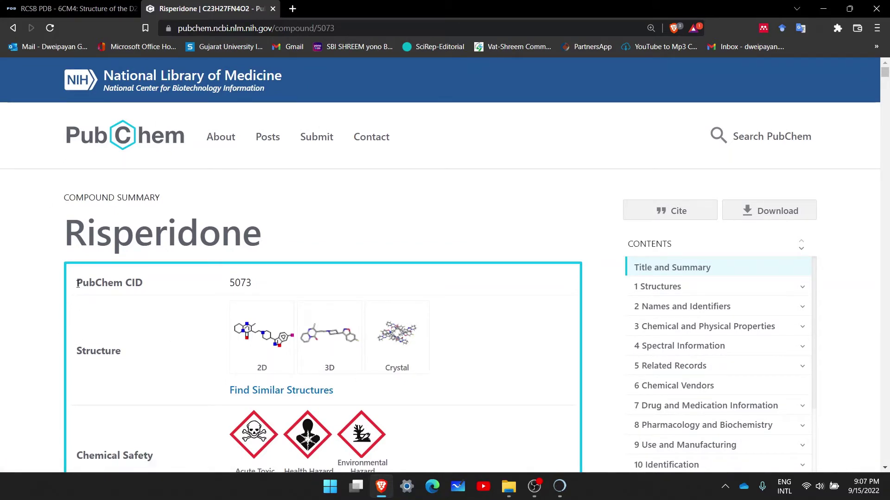
Step: Examine the PubChem CID label and its number in the Risperidone compound summary
{"action": "left_click_drag", "start_coordinate": [78, 284], "coordinate": [144, 288]}
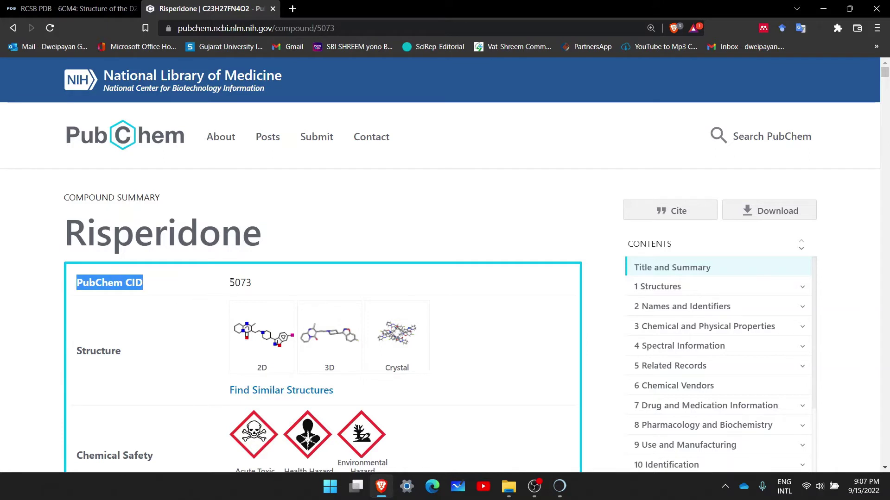
{"action": "left_click_drag", "start_coordinate": [231, 283], "coordinate": [254, 282]}
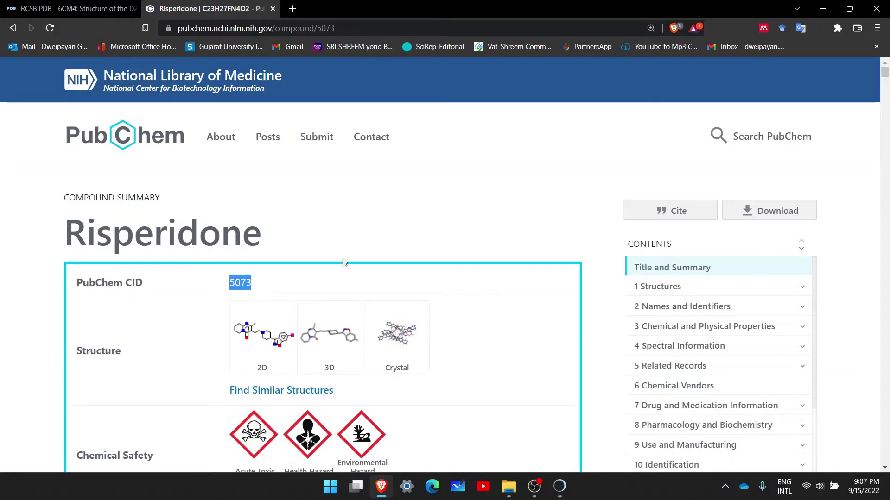
{"action": "left_click", "coordinate": [244, 284]}
{"action": "left_click_drag", "start_coordinate": [232, 283], "coordinate": [251, 282]}
{"action": "left_click_drag", "start_coordinate": [127, 284], "coordinate": [145, 287]}
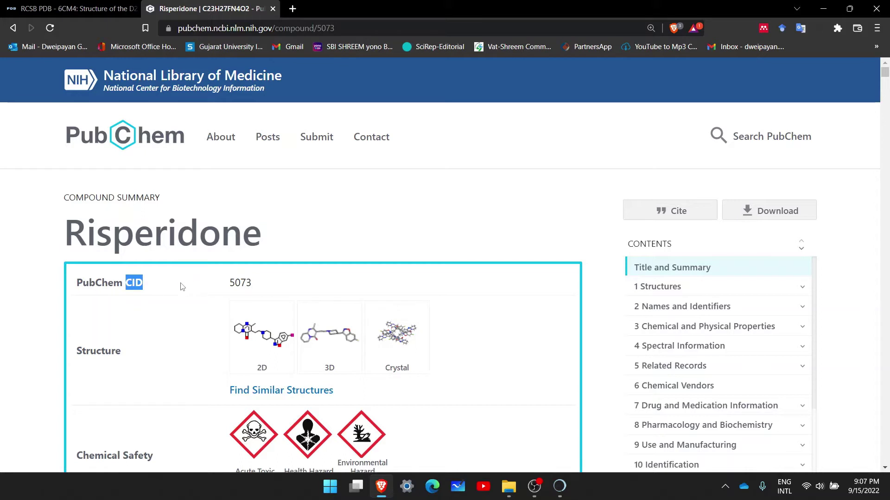
{"action": "left_click", "coordinate": [275, 241]}
{"action": "left_click_drag", "start_coordinate": [127, 281], "coordinate": [153, 283]}
{"action": "left_click", "coordinate": [289, 257]}
Step: Copy the PubChem CID 5073 from the Risperidone compound summary
{"action": "left_click", "coordinate": [560, 487]}
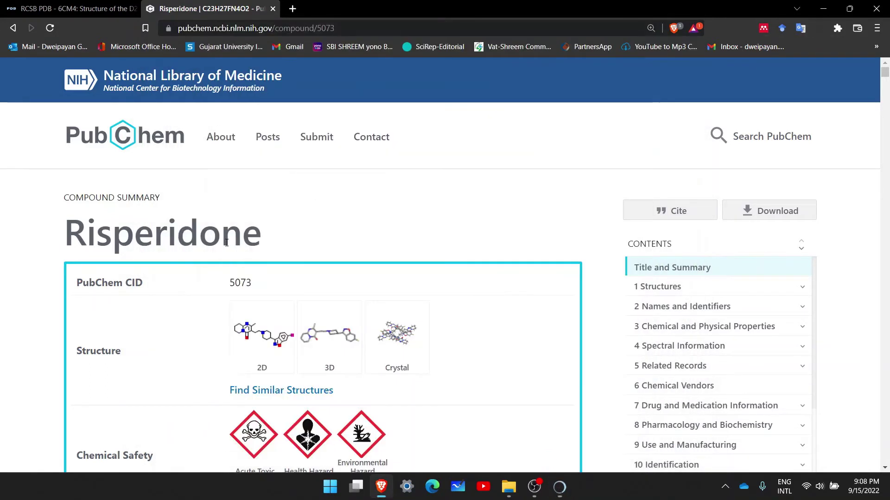
{"action": "left_click", "coordinate": [626, 27]}
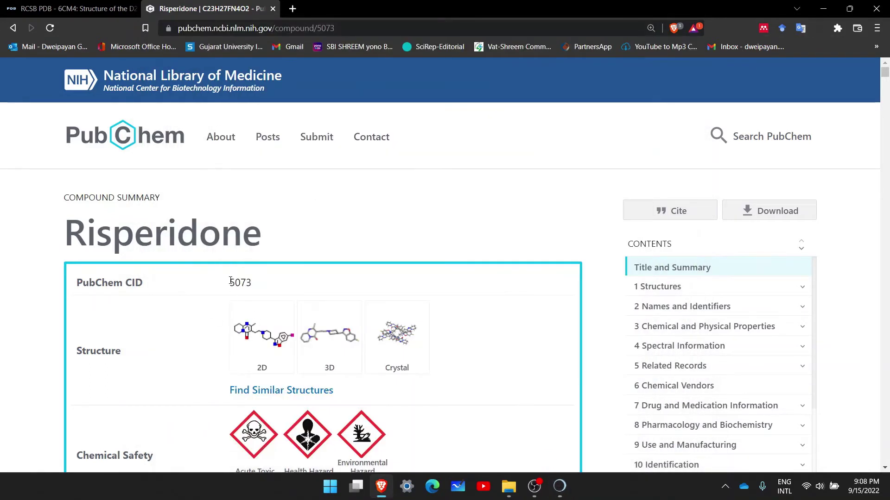
{"action": "left_click_drag", "start_coordinate": [230, 281], "coordinate": [254, 284]}
{"action": "right_click", "coordinate": [240, 285]}
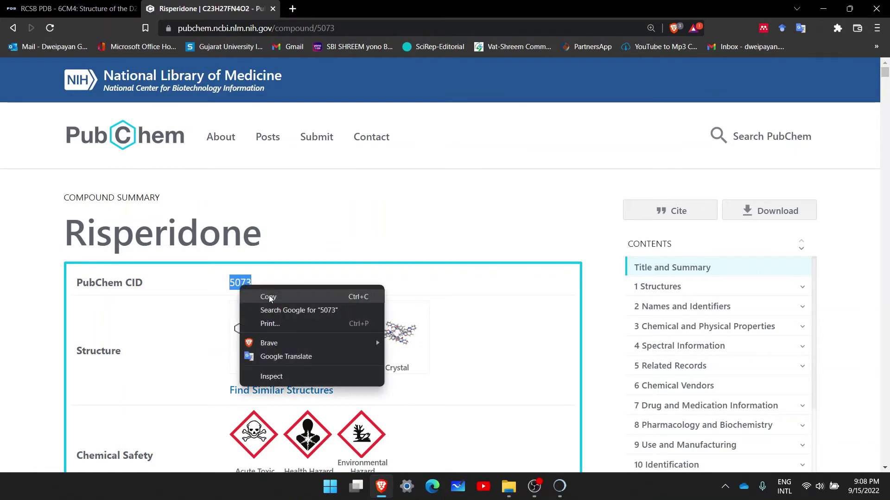
{"action": "left_click", "coordinate": [259, 294]}
Step: Switch to UCSF Chimera and open the Build Structure tool, placing its dialog over the main window
{"action": "left_click", "coordinate": [824, 12]}
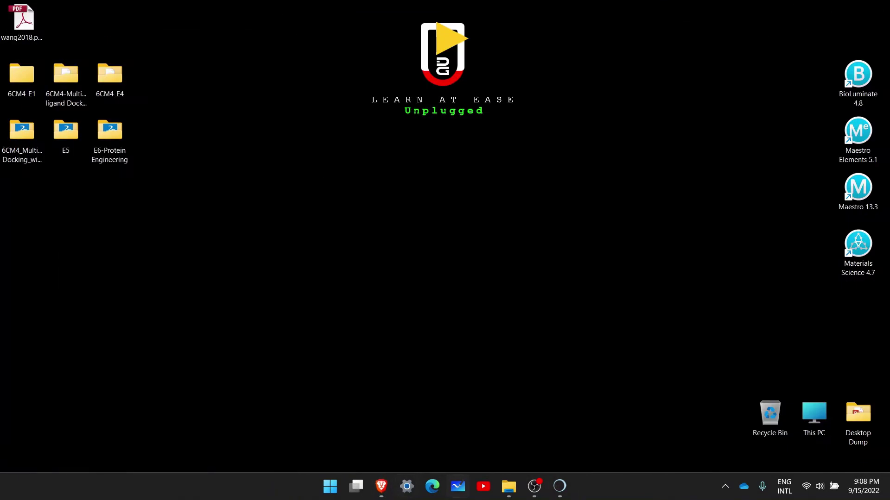
{"action": "left_click", "coordinate": [559, 486]}
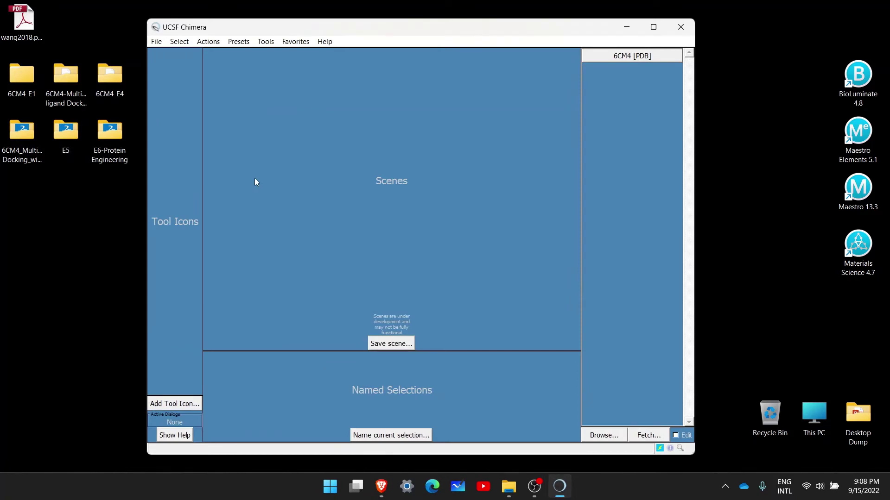
{"action": "left_click", "coordinate": [266, 41]}
{"action": "mouse_move", "coordinate": [284, 116]}
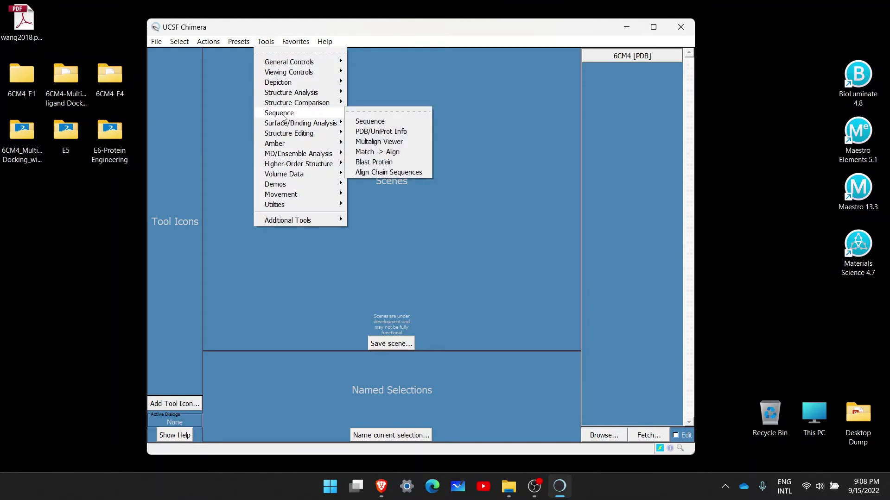
{"action": "mouse_move", "coordinate": [286, 135]}
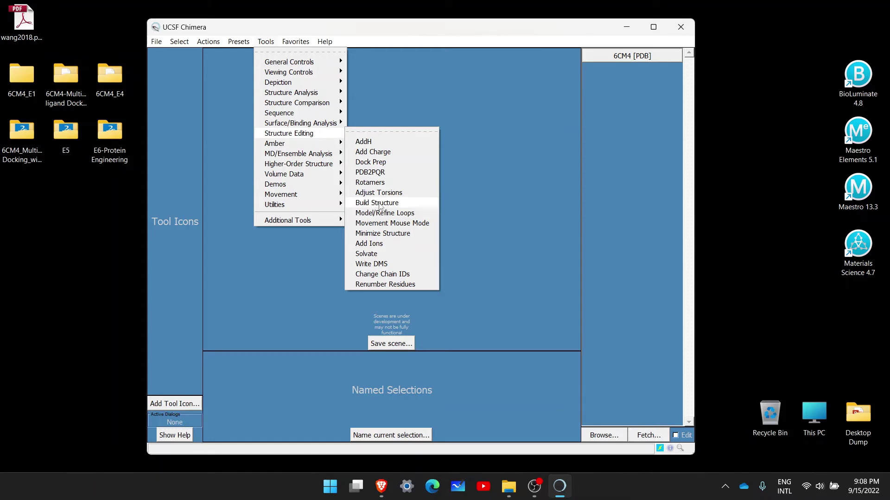
{"action": "left_click", "coordinate": [379, 204]}
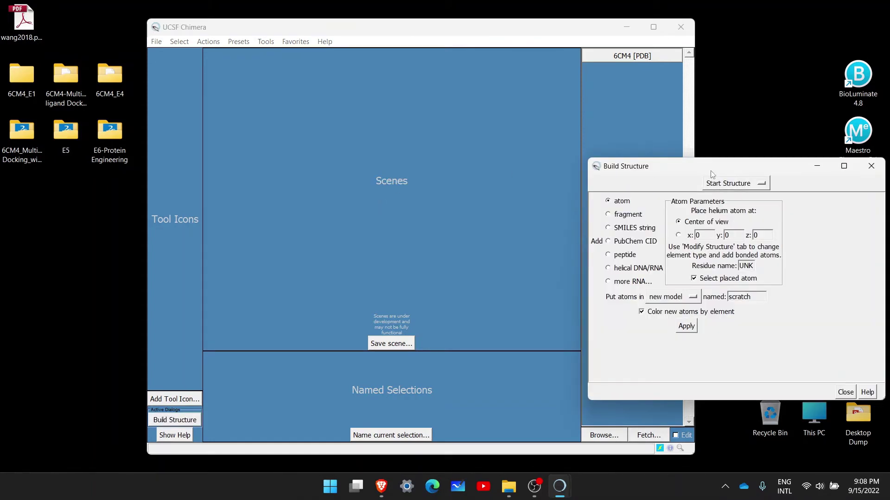
{"action": "left_click_drag", "start_coordinate": [712, 171], "coordinate": [542, 104]}
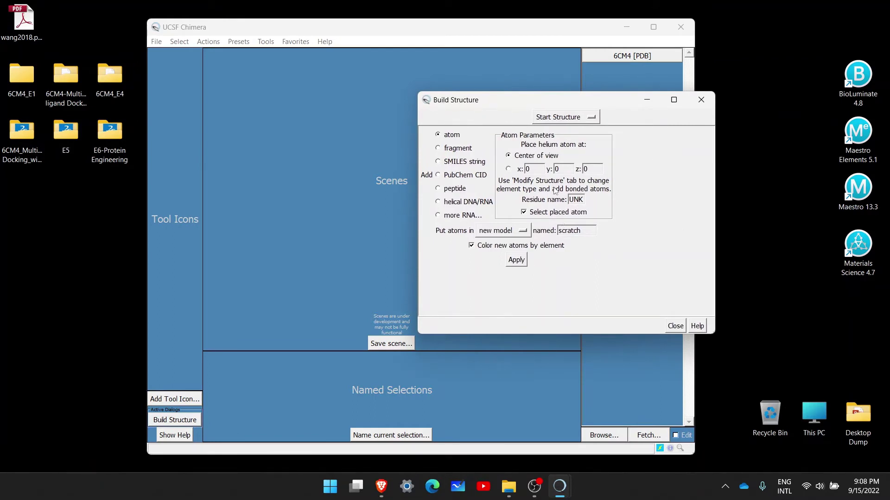
Step: Choose PubChem CID as the structure source, enter 5073, and check the number against the Risperidone page in the browser
{"action": "left_click", "coordinate": [439, 176]}
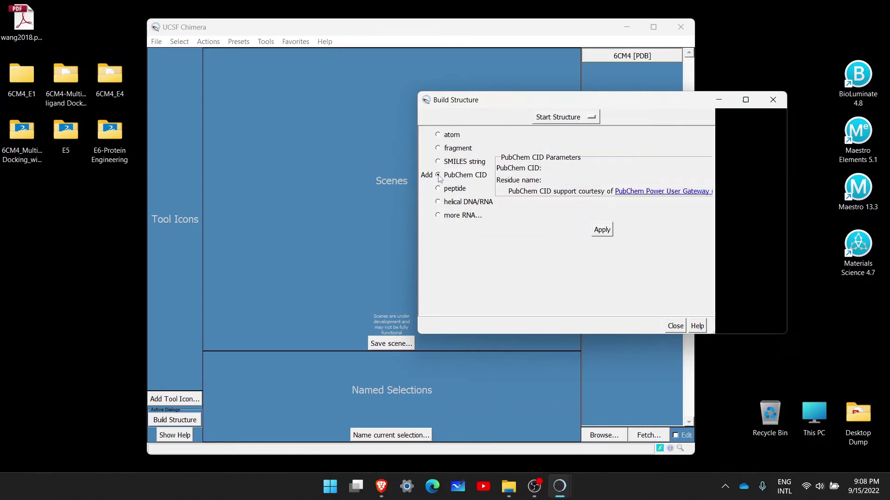
{"action": "left_click", "coordinate": [552, 168]}
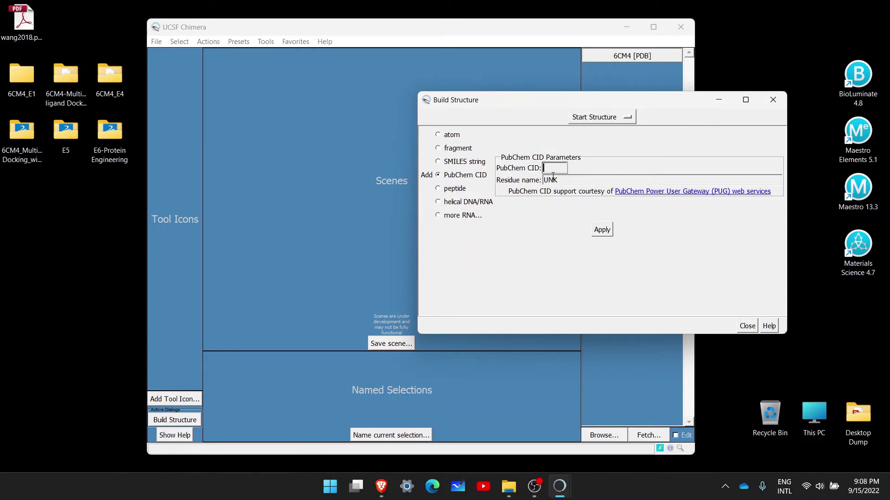
{"action": "type", "text": "5073"}
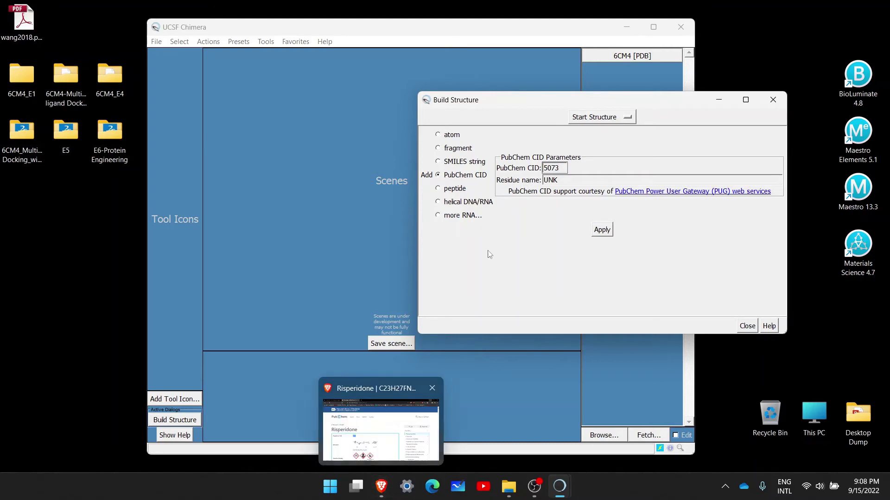
{"action": "left_click", "coordinate": [380, 487]}
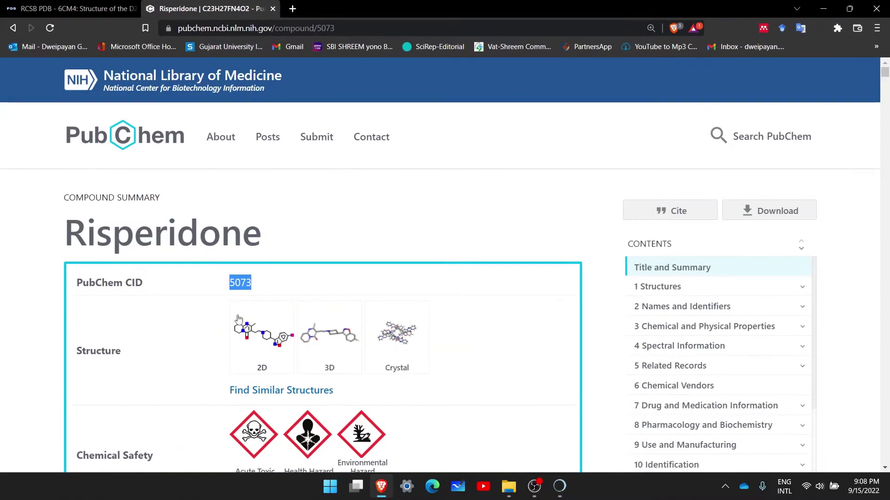
{"action": "left_click", "coordinate": [200, 274]}
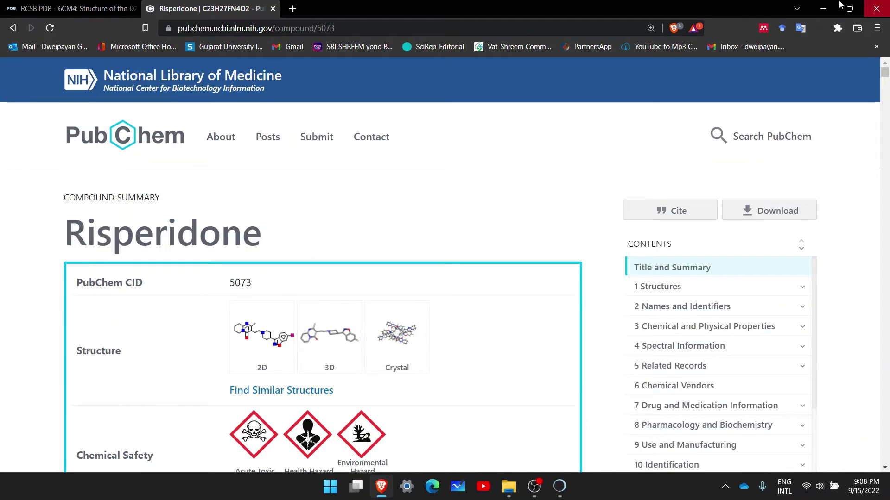
{"action": "left_click", "coordinate": [823, 8]}
Step: Set the residue name to RES, build the ligand structure from its PubChem CID, and close the Build Structure dialog
{"action": "left_click_drag", "start_coordinate": [561, 169], "coordinate": [541, 182]}
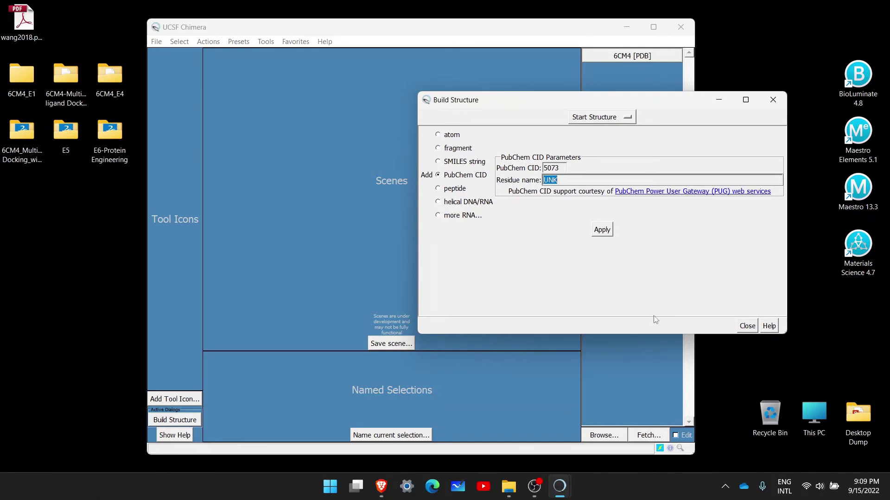
{"action": "type", "text": "RES"}
{"action": "left_click", "coordinate": [604, 234]}
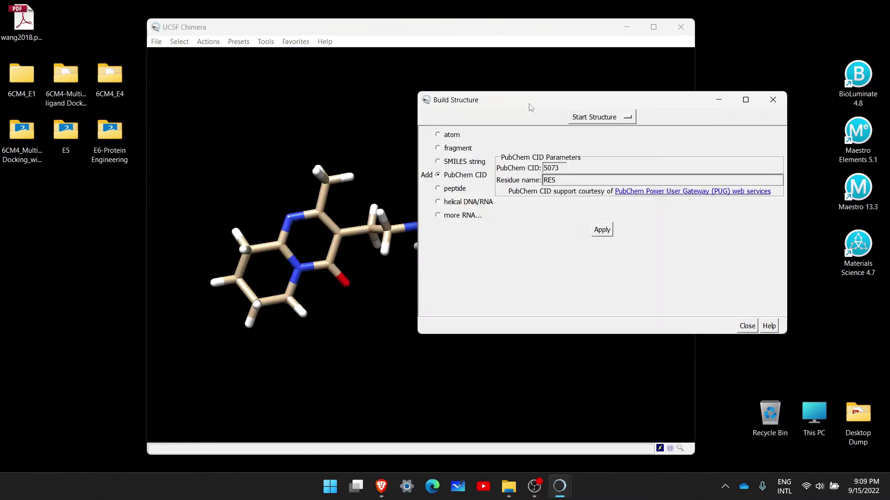
{"action": "left_click_drag", "start_coordinate": [531, 107], "coordinate": [782, 135]}
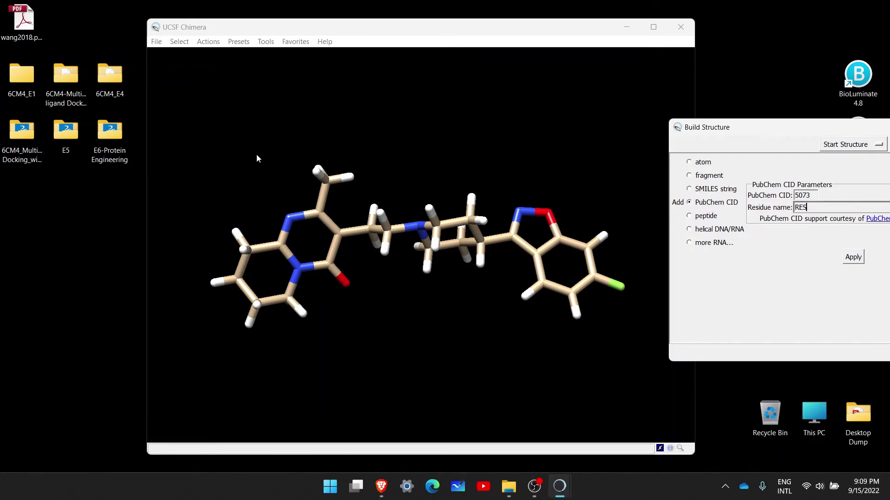
{"action": "left_click_drag", "start_coordinate": [770, 138], "coordinate": [472, 129]}
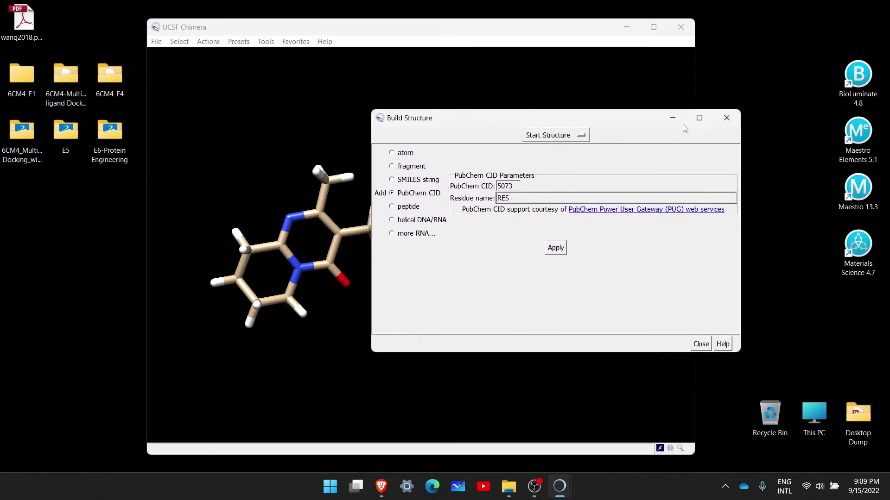
{"action": "left_click", "coordinate": [727, 120]}
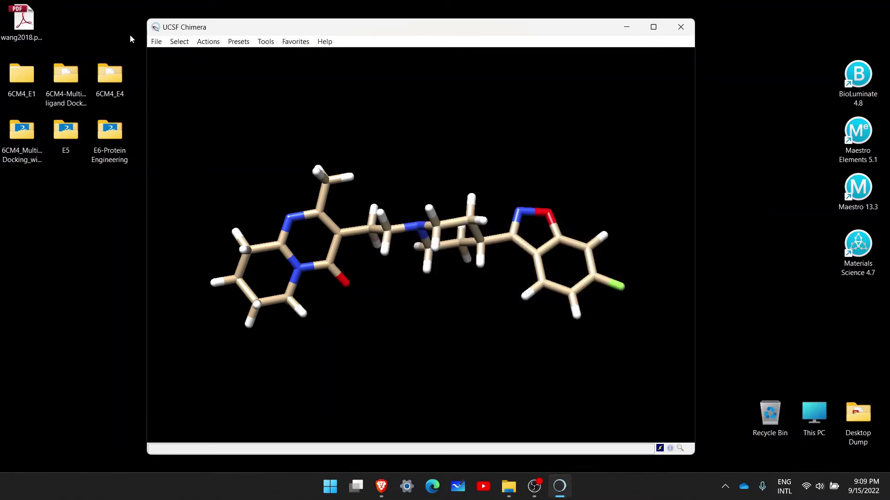
Step: Close the session containing the built ligand and switch to the Risperidone page in the browser
{"action": "left_click", "coordinate": [158, 43]}
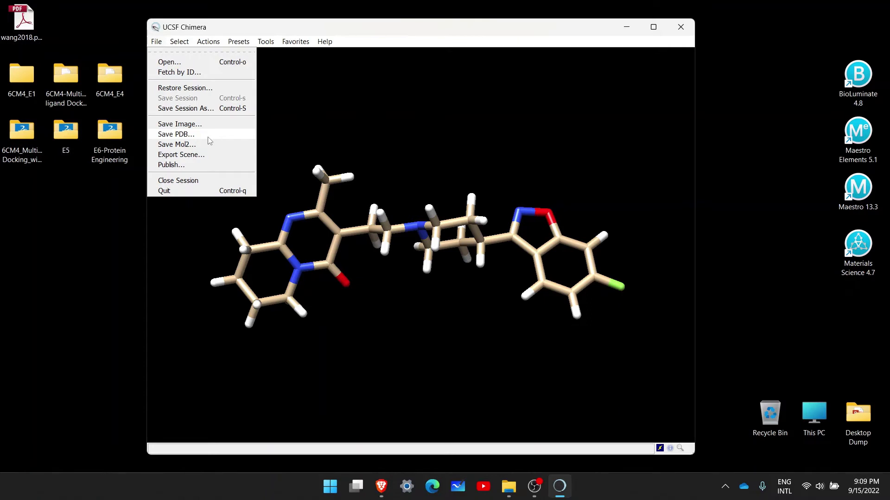
{"action": "left_click", "coordinate": [200, 186]}
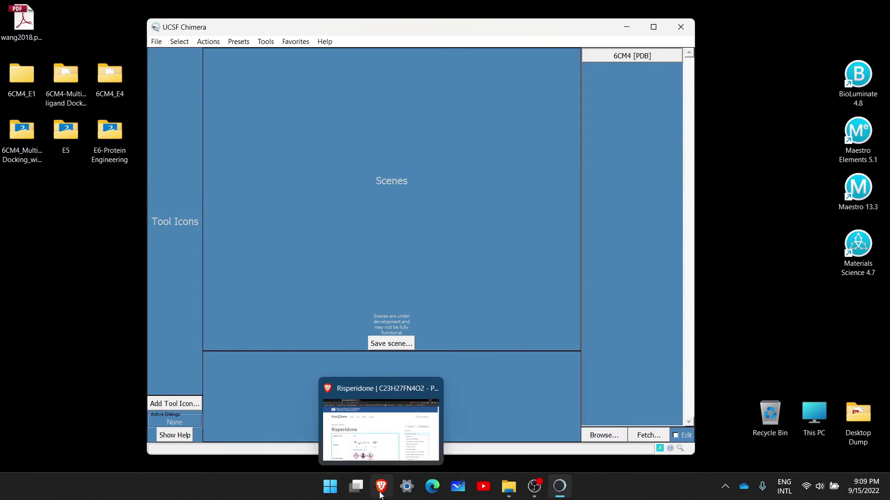
{"action": "left_click", "coordinate": [381, 492]}
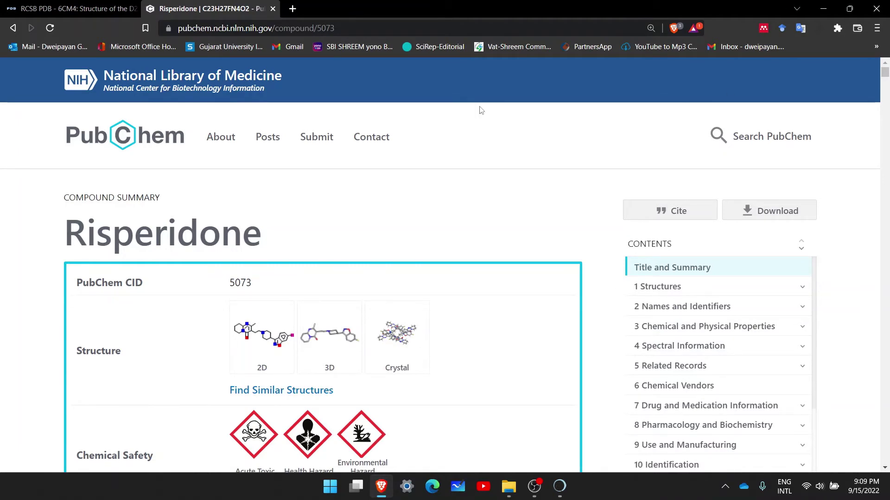
Step: Find the Canonical SMILES section under Names and Identifiers on the Risperidone compound page
{"action": "scroll", "coordinate": [463, 194], "scroll_direction": "down", "scroll_amount": 3}
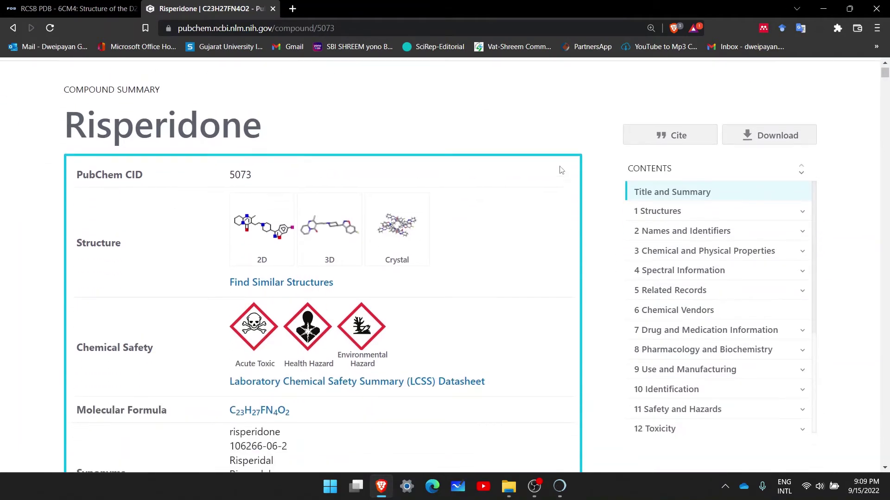
{"action": "scroll", "coordinate": [551, 168], "scroll_direction": "down", "scroll_amount": 10}
{"action": "scroll", "coordinate": [551, 168], "scroll_direction": "down", "scroll_amount": 15}
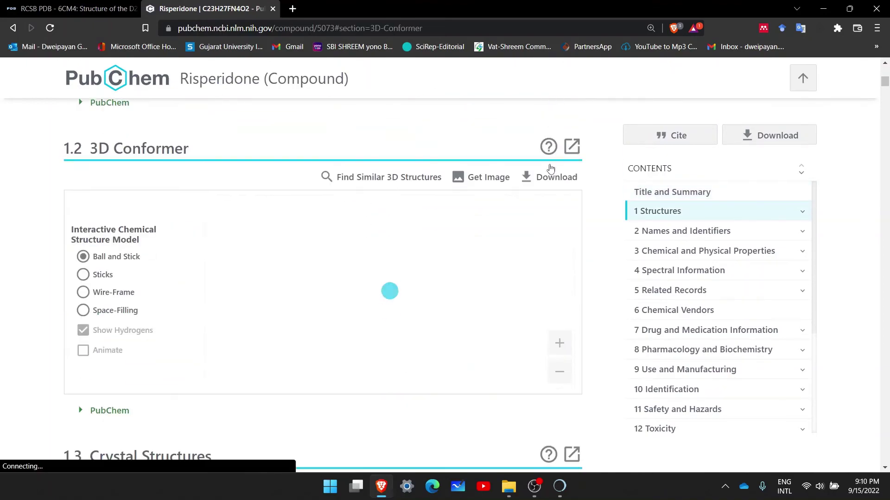
{"action": "scroll", "coordinate": [551, 168], "scroll_direction": "down", "scroll_amount": 4}
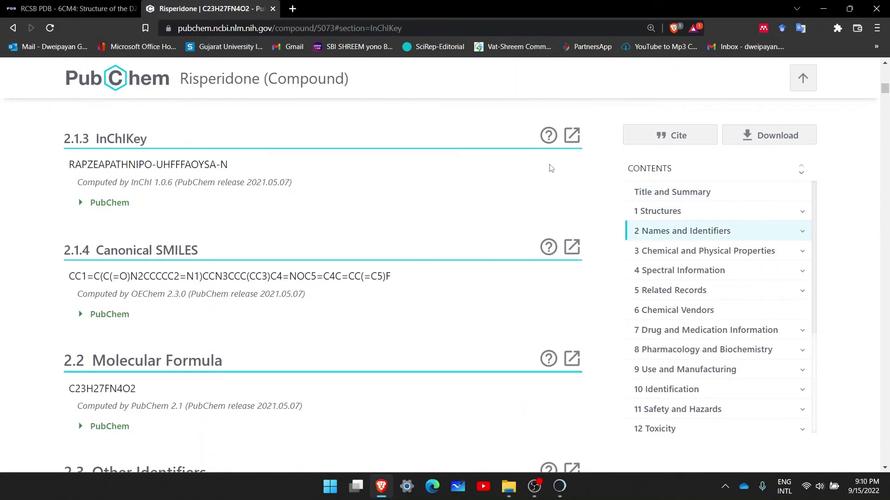
{"action": "scroll", "coordinate": [551, 168], "scroll_direction": "down", "scroll_amount": 1}
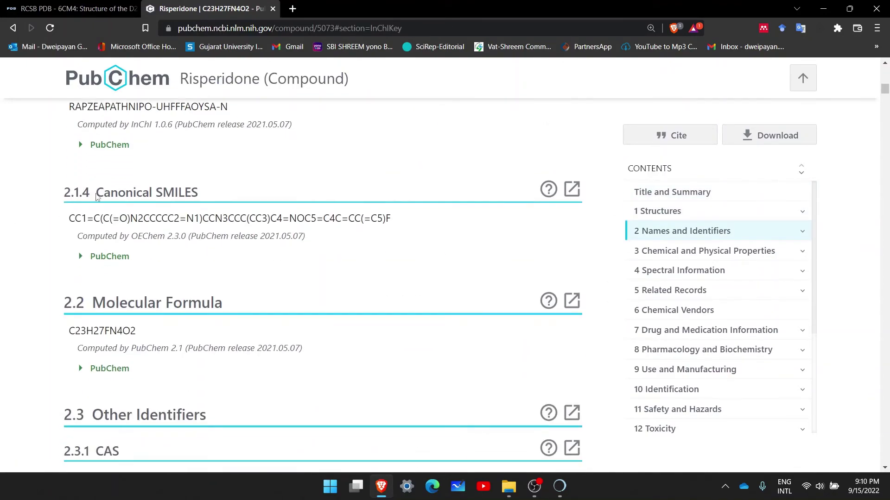
{"action": "left_click_drag", "start_coordinate": [97, 192], "coordinate": [200, 192]}
{"action": "left_click", "coordinate": [213, 196]}
Step: Search the web for "SMILES CHEMICAL STRUCTURE" in a new tab and open the Wikipedia article on the simplified molecular-input line-entry system
{"action": "left_click", "coordinate": [292, 8]}
{"action": "left_click", "coordinate": [296, 28]}
{"action": "type", "text": "SM"}
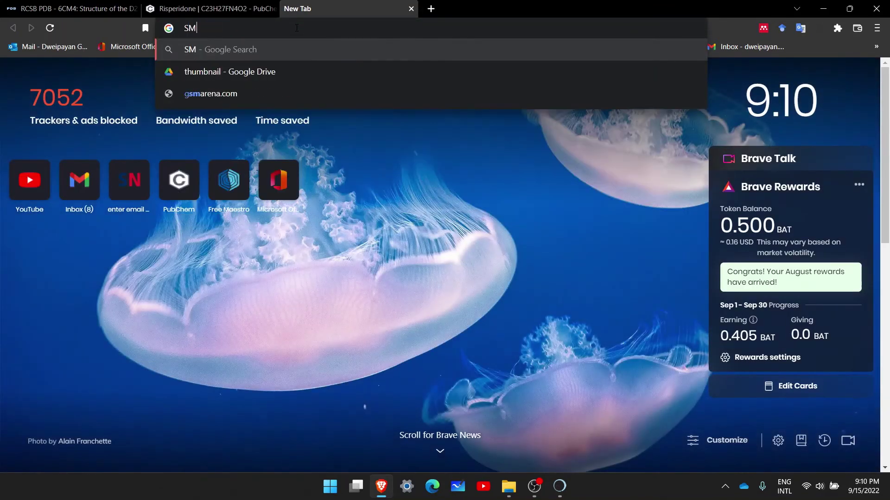
{"action": "type", "text": "ILES CH"}
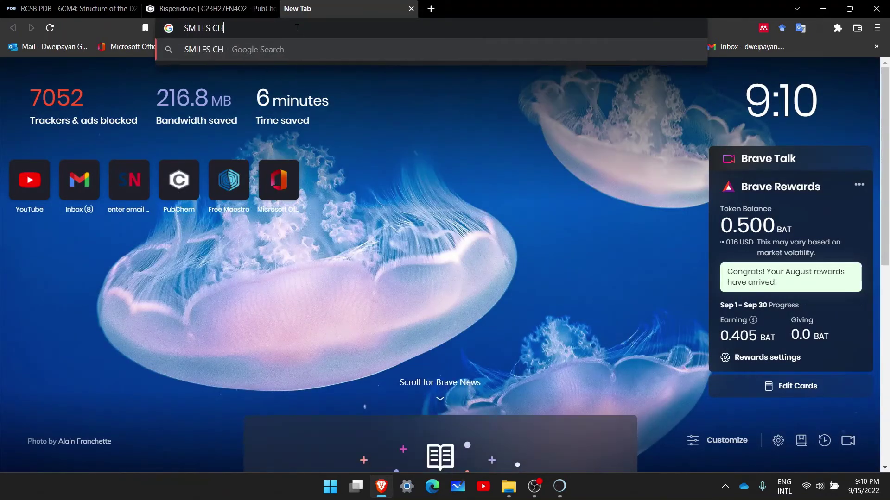
{"action": "type", "text": "EMICAL"}
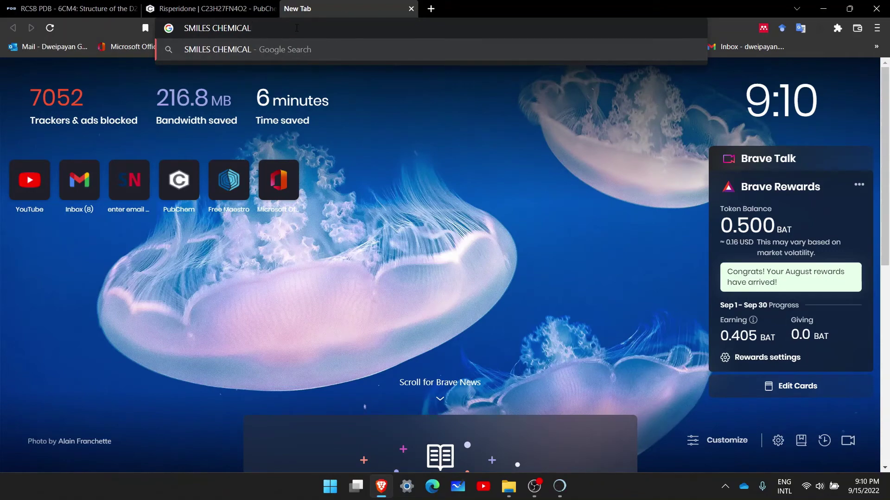
{"action": "type", "text": " STRUCTUR"}
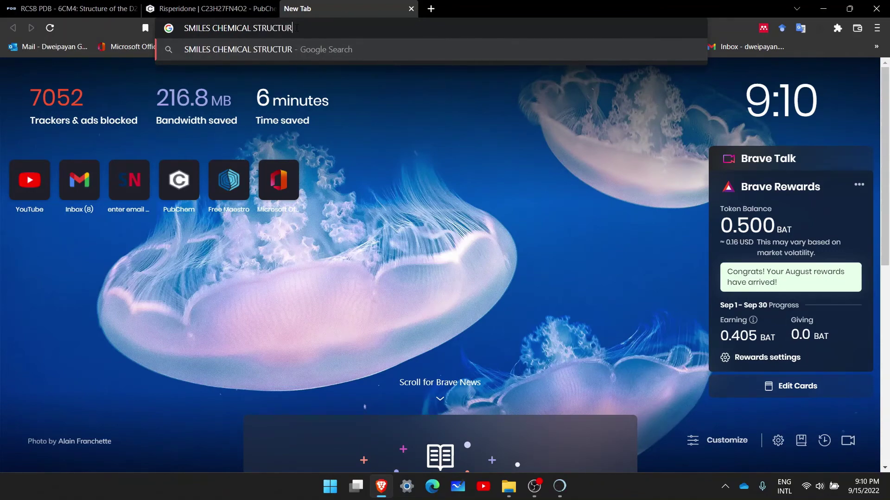
{"action": "type", "text": "E"}
{"action": "key", "text": "Return"}
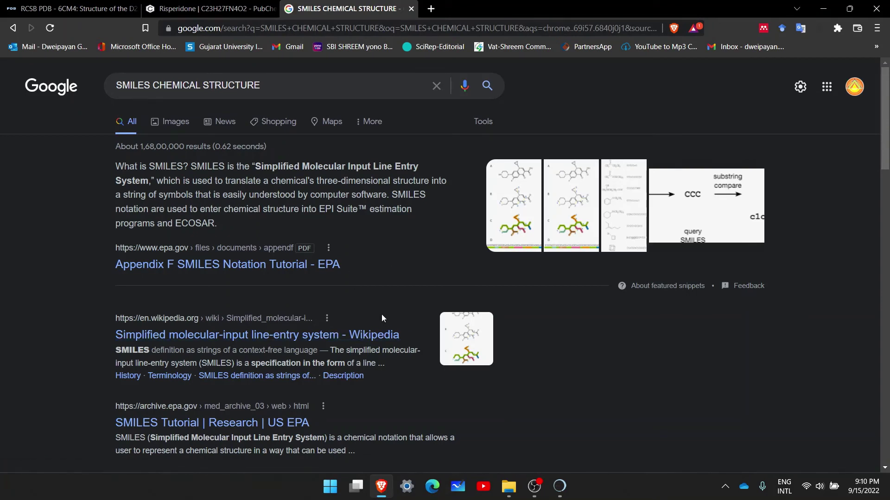
{"action": "left_click", "coordinate": [375, 338]}
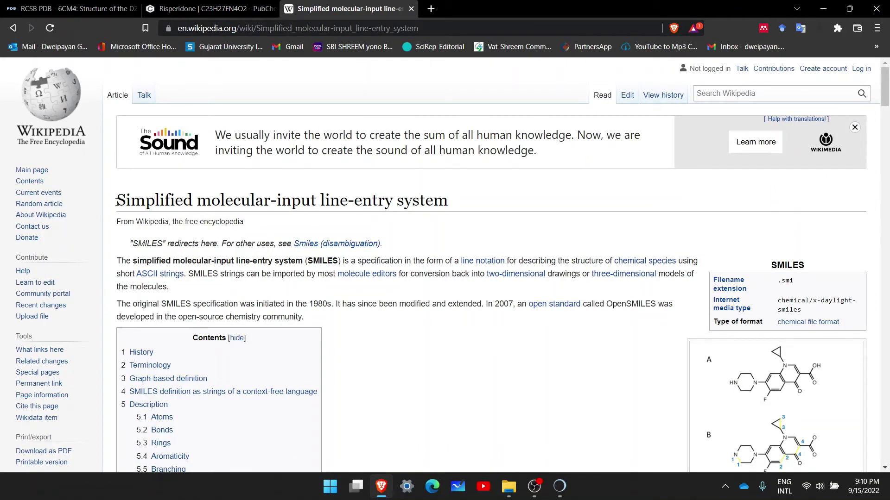
Step: Examine the Wikipedia article's title, structure figure, history, terminology and description sections explaining SMILES notation
{"action": "left_click_drag", "start_coordinate": [116, 200], "coordinate": [453, 201]}
{"action": "left_click", "coordinate": [448, 340]}
{"action": "scroll", "coordinate": [448, 341], "scroll_direction": "down", "scroll_amount": 4}
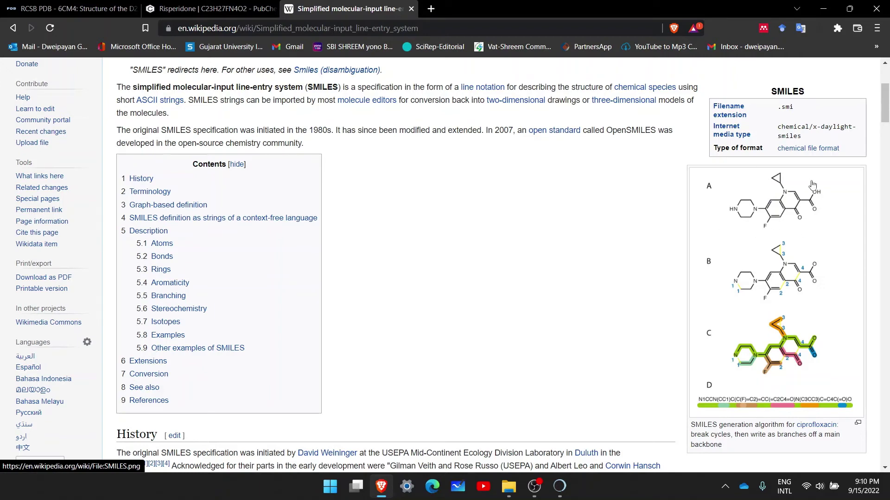
{"action": "scroll", "coordinate": [523, 309], "scroll_direction": "down", "scroll_amount": 2}
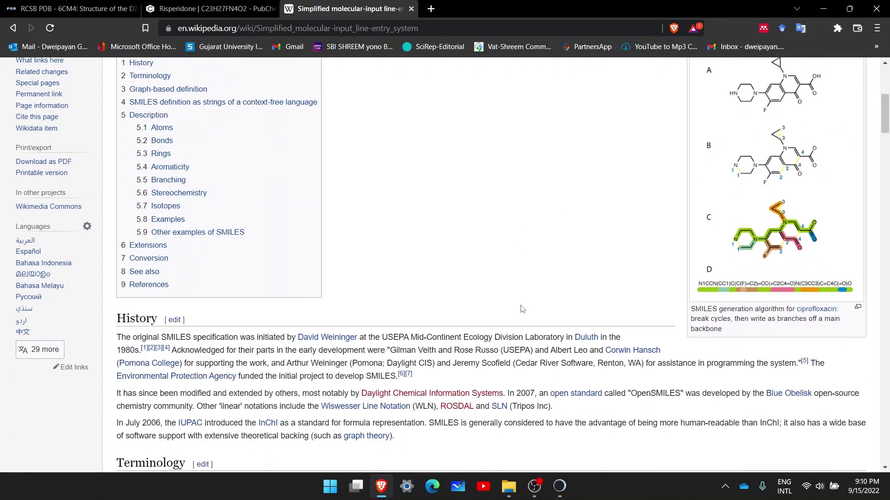
{"action": "scroll", "coordinate": [523, 309], "scroll_direction": "down", "scroll_amount": 2}
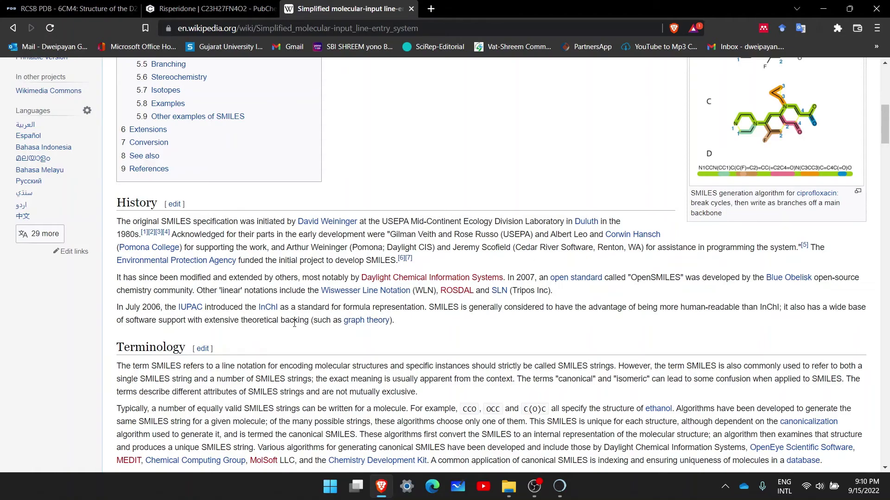
{"action": "scroll", "coordinate": [294, 323], "scroll_direction": "down", "scroll_amount": 1}
{"action": "scroll", "coordinate": [346, 247], "scroll_direction": "down", "scroll_amount": 8}
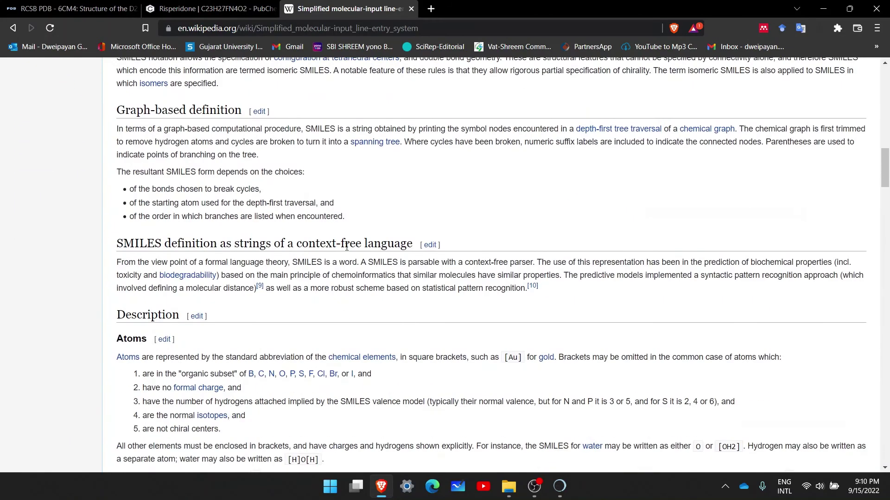
{"action": "scroll", "coordinate": [325, 369], "scroll_direction": "down", "scroll_amount": 2}
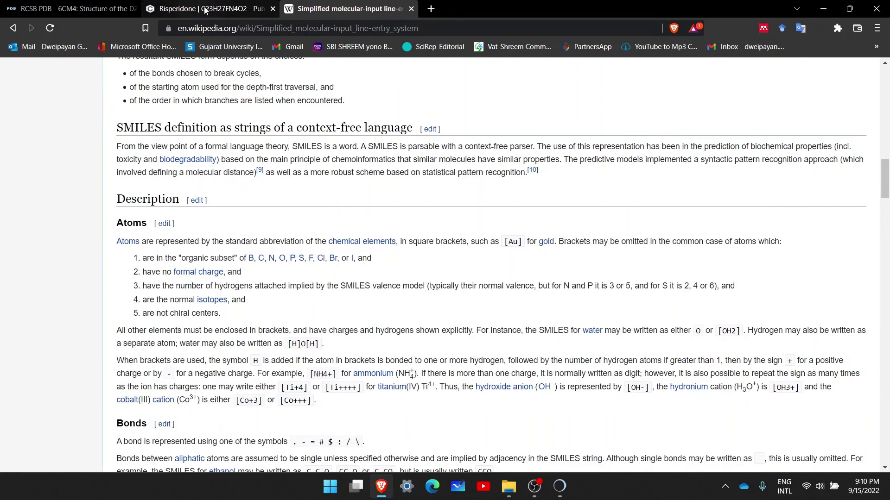
Step: Return to the Risperidone page and copy its full Canonical SMILES string
{"action": "left_click", "coordinate": [204, 10]}
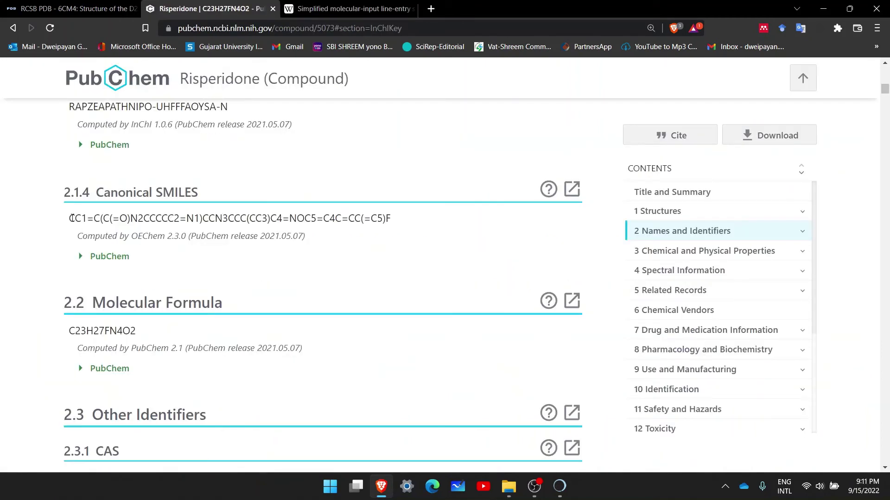
{"action": "left_click_drag", "start_coordinate": [72, 219], "coordinate": [395, 231]}
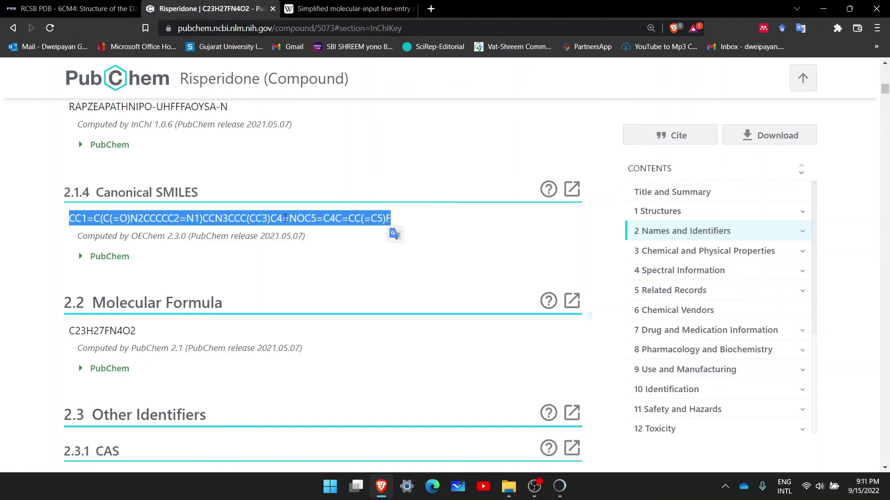
{"action": "right_click", "coordinate": [285, 218]}
{"action": "left_click", "coordinate": [295, 227]}
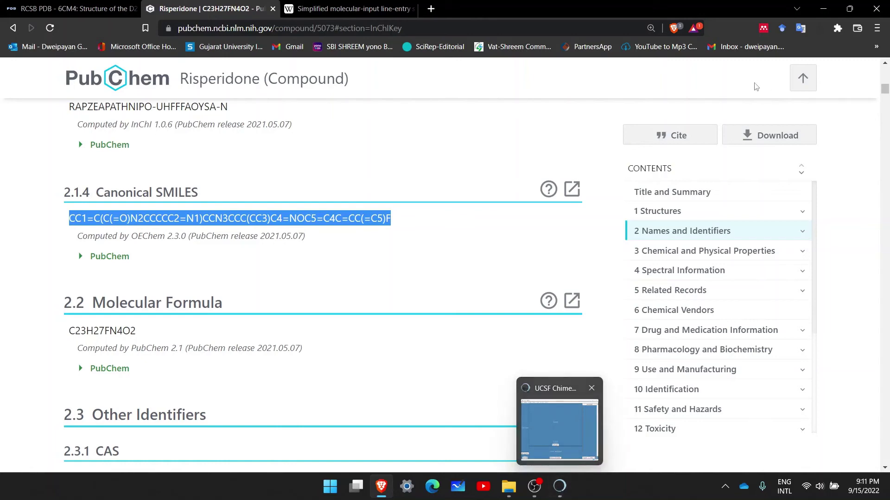
Step: Switch to UCSF Chimera and open the Build Structure tool, moving its dialog over the main window
{"action": "left_click", "coordinate": [823, 8]}
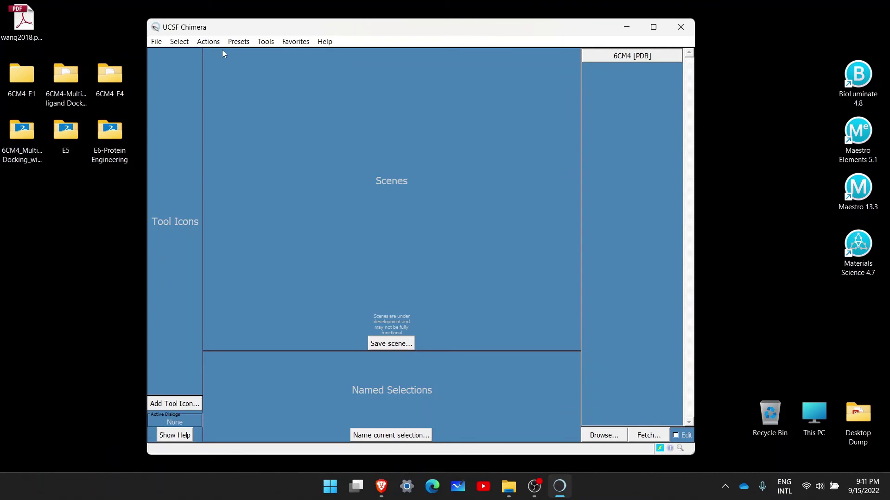
{"action": "left_click", "coordinate": [268, 43]}
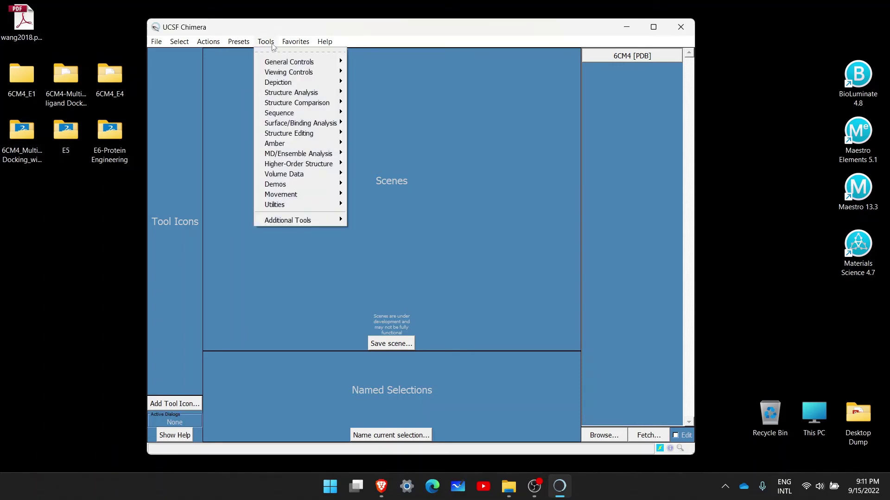
{"action": "mouse_move", "coordinate": [299, 134]}
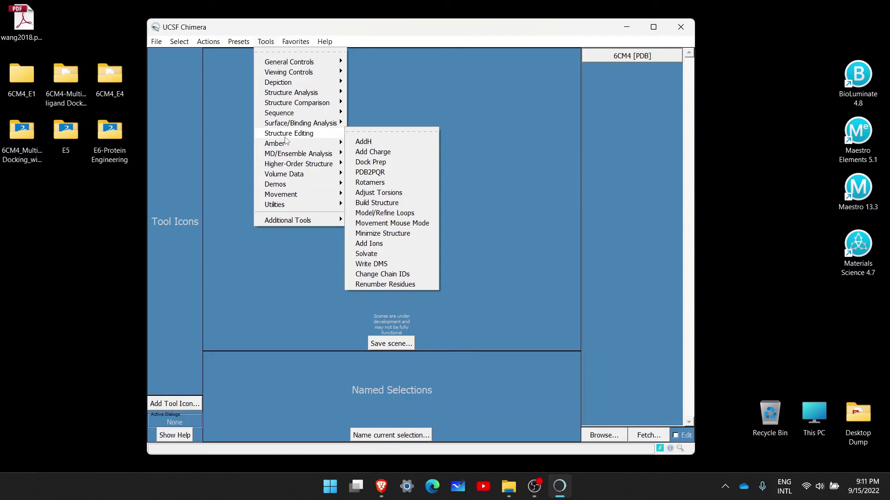
{"action": "left_click", "coordinate": [381, 207]}
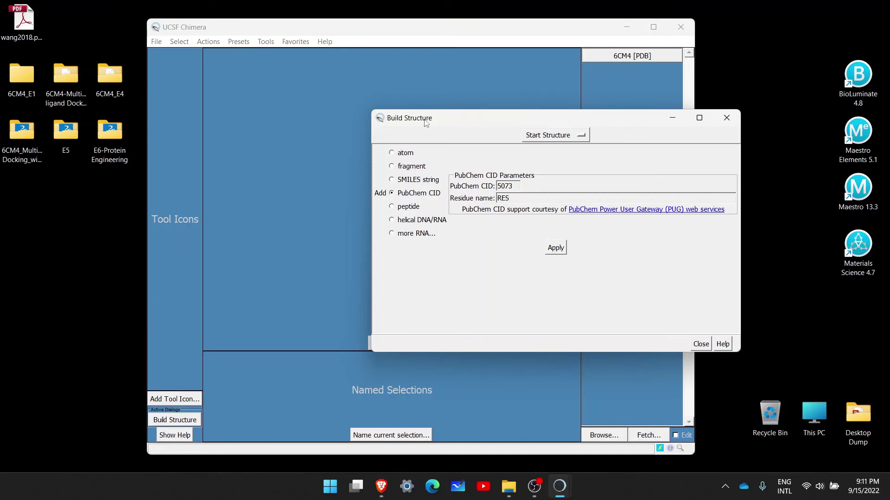
{"action": "left_click_drag", "start_coordinate": [425, 119], "coordinate": [378, 83]}
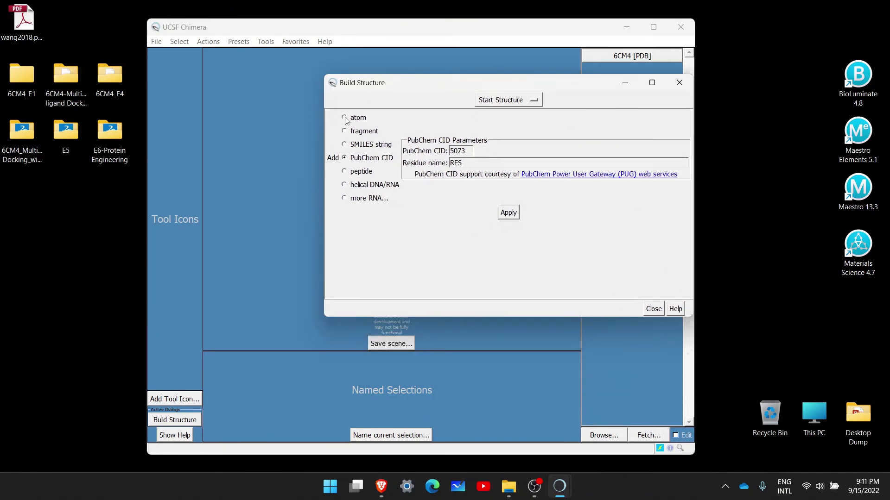
Step: Choose SMILES string as the structure source, paste the copied risperidone string, check it against the PubChem page, and build the ligand
{"action": "left_click", "coordinate": [344, 144]}
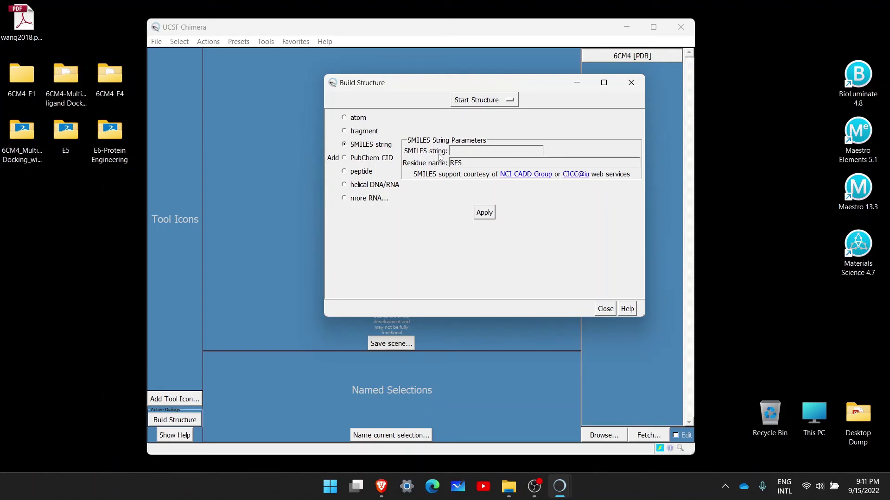
{"action": "left_click", "coordinate": [467, 152]}
{"action": "key", "text": "ctrl+v"}
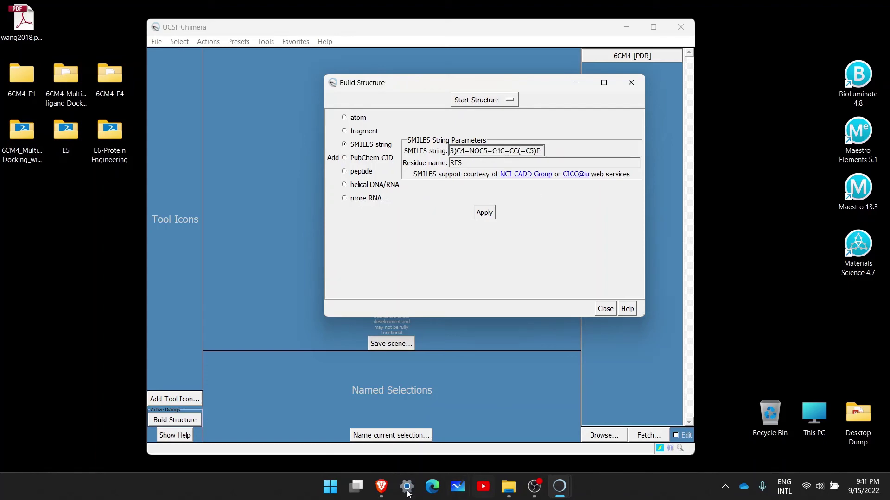
{"action": "left_click", "coordinate": [382, 487]}
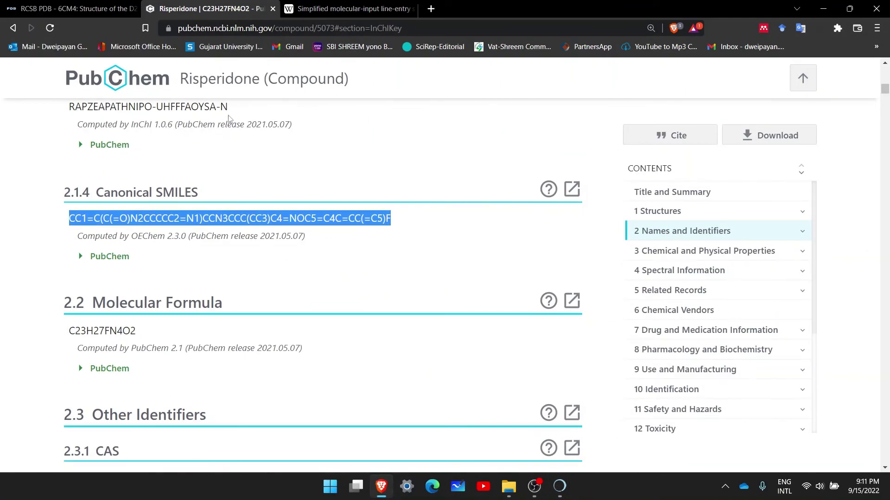
{"action": "left_click", "coordinate": [823, 9]}
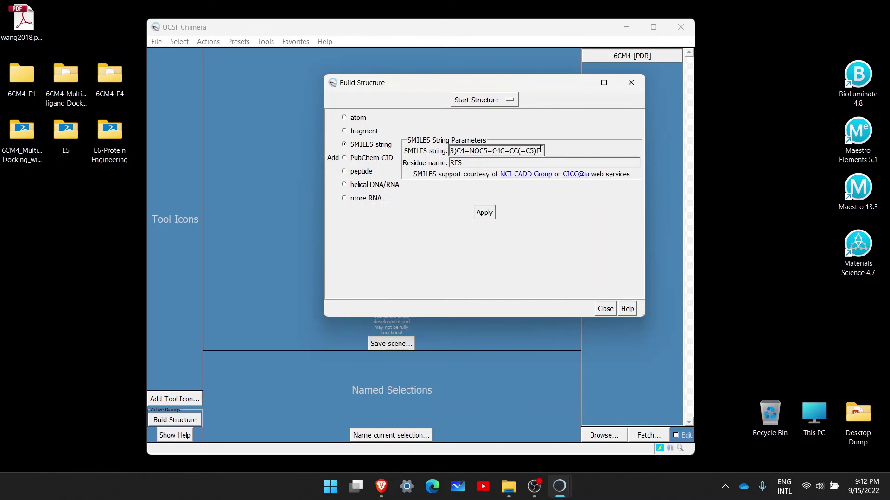
{"action": "left_click", "coordinate": [488, 219]}
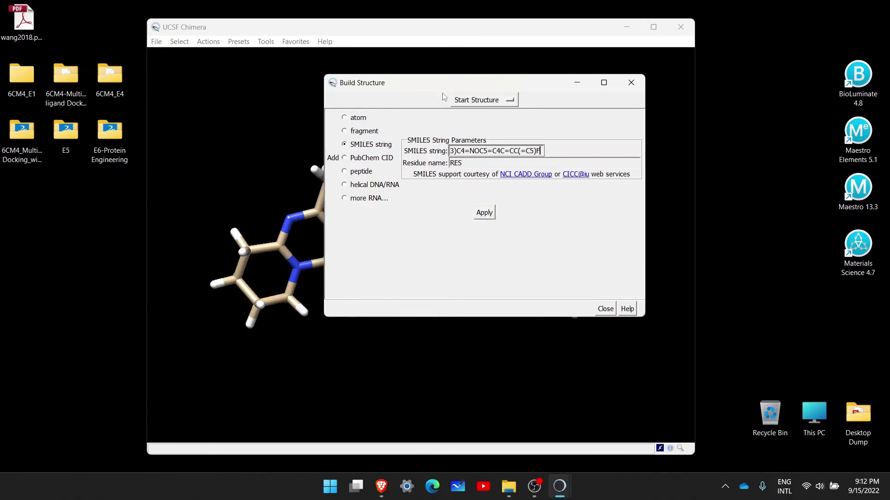
Step: Move the Build Structure dialog off the model, rotate the built ligand to inspect it, and bring the dialog back
{"action": "left_click_drag", "start_coordinate": [468, 86], "coordinate": [789, 95]}
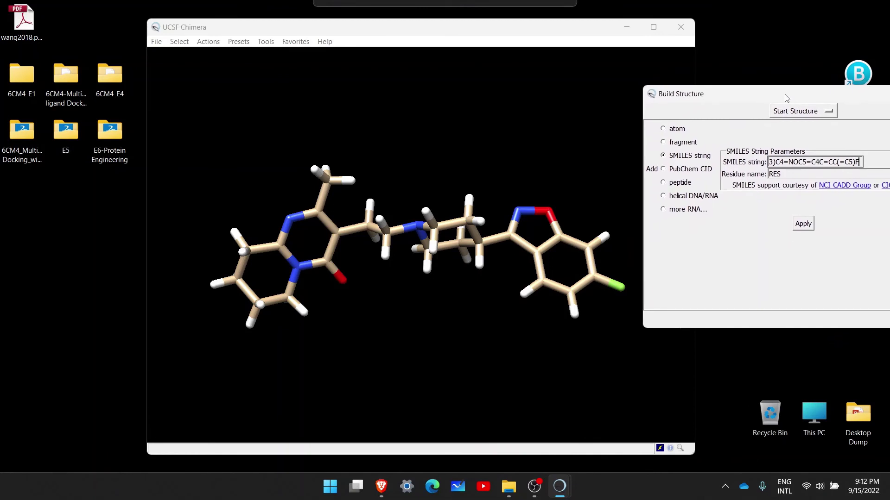
{"action": "left_click_drag", "start_coordinate": [426, 232], "coordinate": [477, 267]}
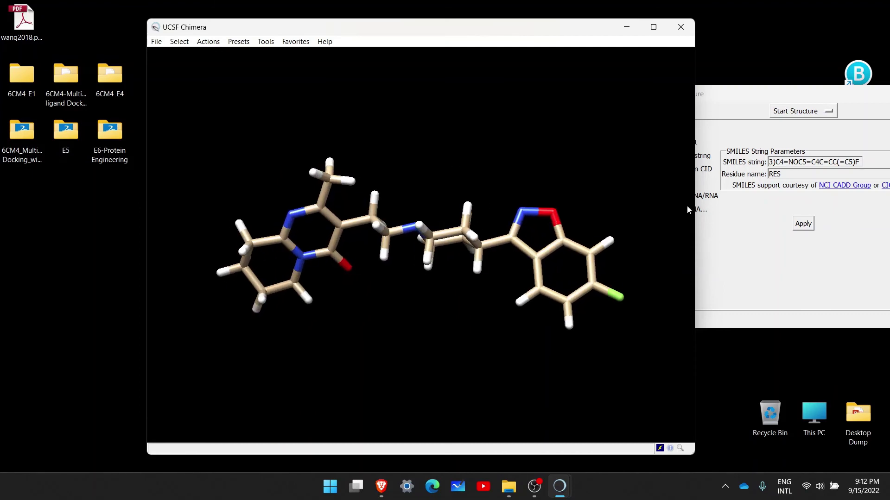
{"action": "left_click", "coordinate": [757, 100]}
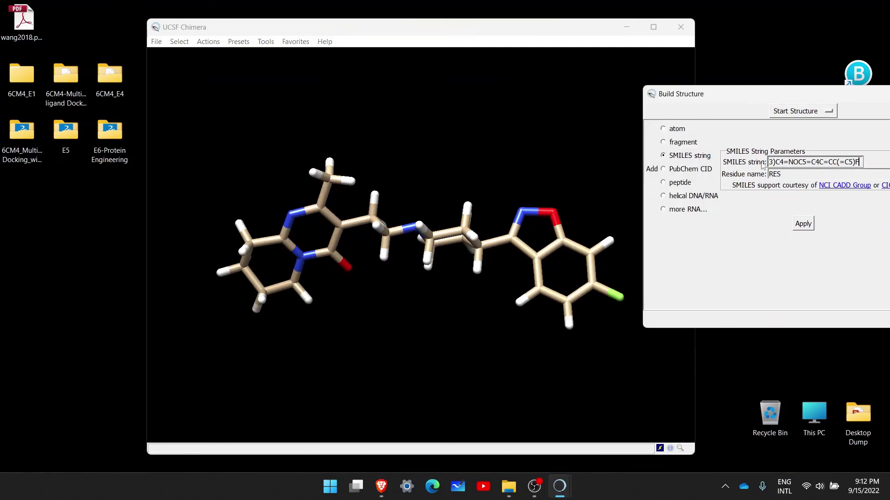
{"action": "left_click_drag", "start_coordinate": [765, 102], "coordinate": [473, 65]}
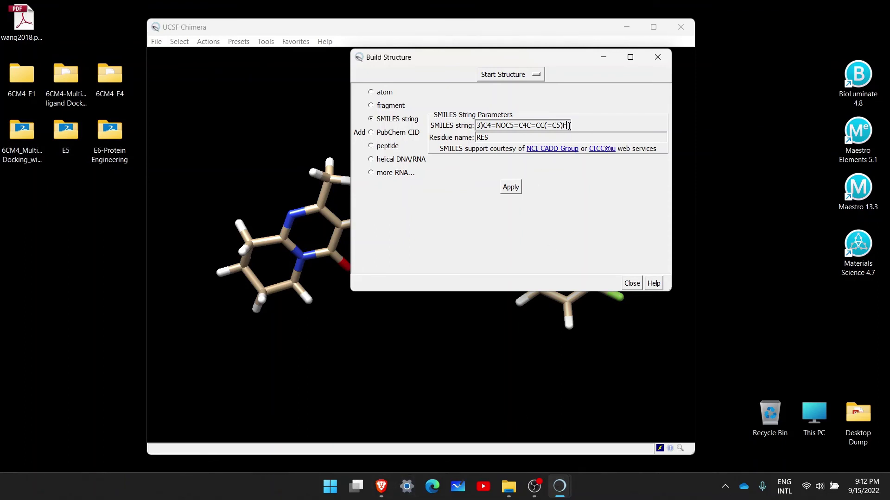
Step: Select the entered SMILES string, apply the build again, and close the Build Structure dialog
{"action": "left_click_drag", "start_coordinate": [569, 126], "coordinate": [471, 235]}
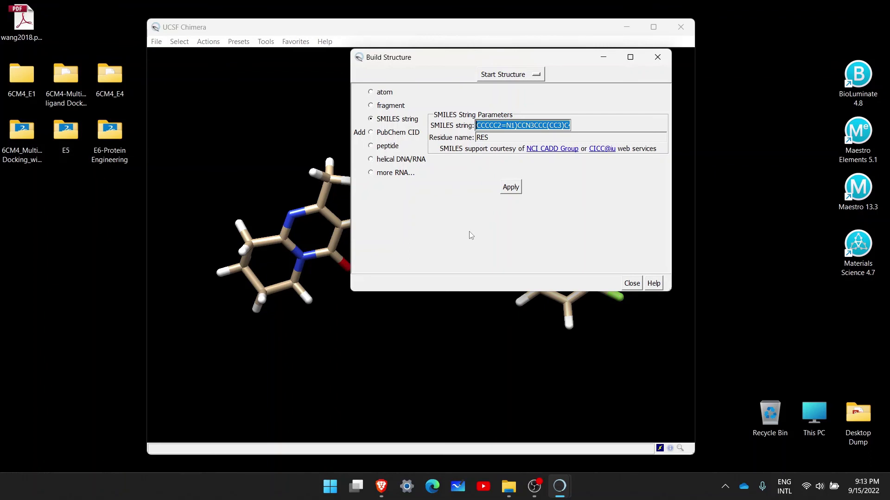
{"action": "left_click", "coordinate": [511, 189]}
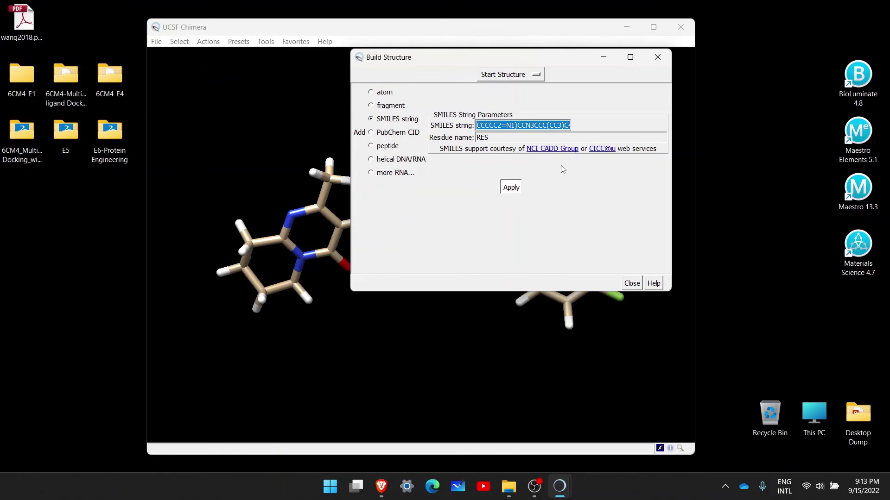
{"action": "left_click", "coordinate": [632, 284]}
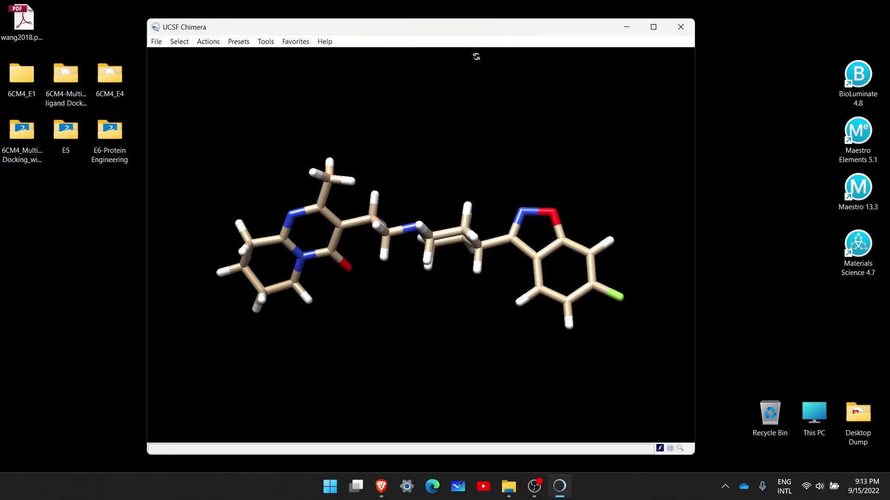
{"action": "left_click_drag", "start_coordinate": [403, 142], "coordinate": [431, 217]}
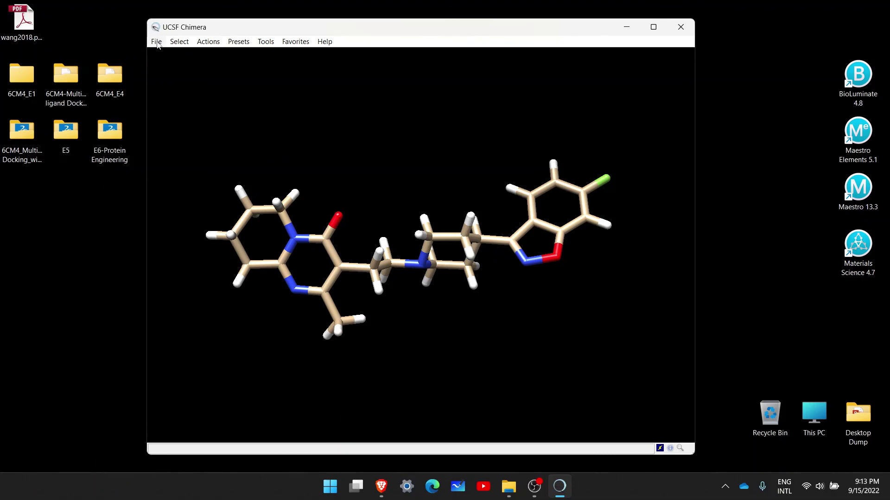
{"action": "left_click", "coordinate": [180, 43]}
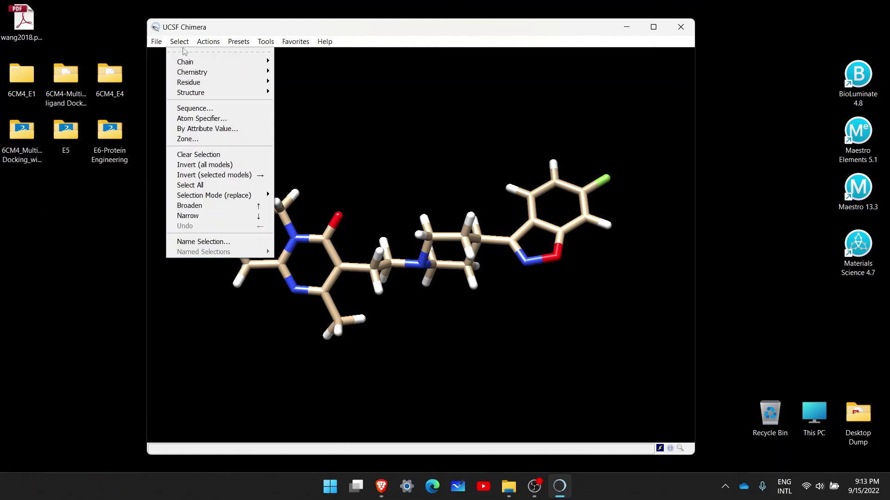
{"action": "mouse_move", "coordinate": [160, 44]}
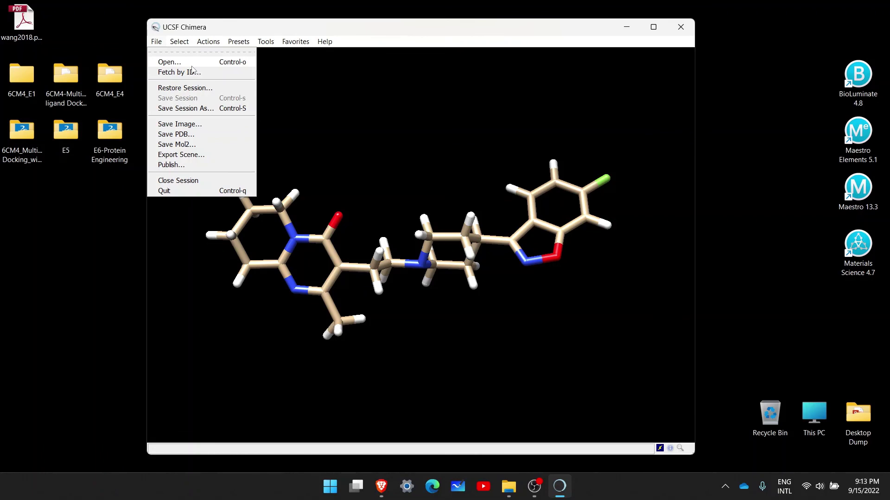
{"action": "left_click", "coordinate": [760, 174]}
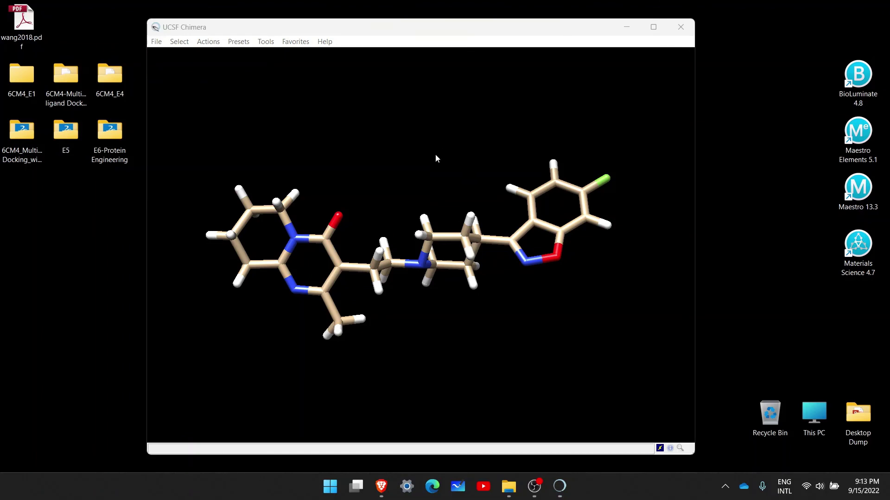
{"action": "left_click_drag", "start_coordinate": [436, 158], "coordinate": [440, 210]}
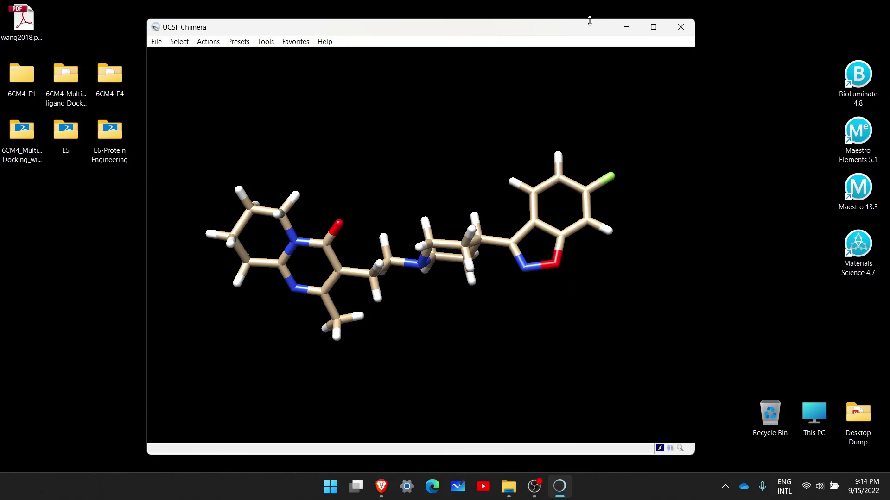
{"action": "left_click_drag", "start_coordinate": [590, 21], "coordinate": [590, 45]}
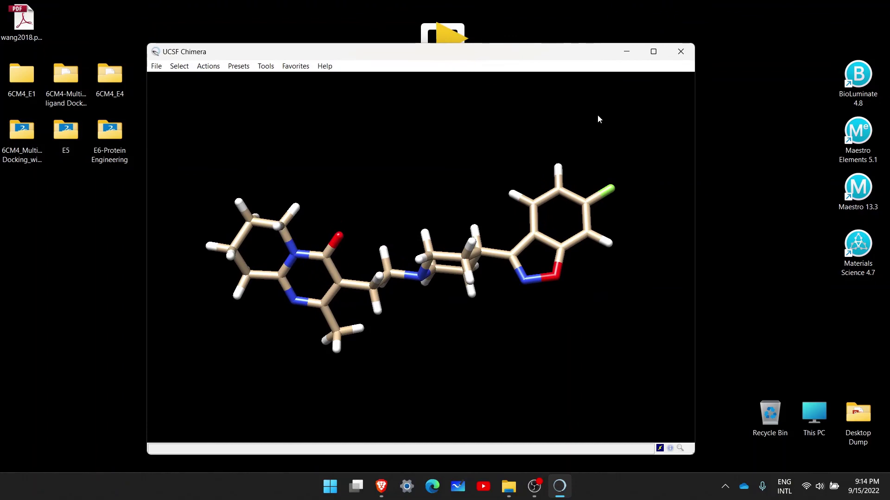